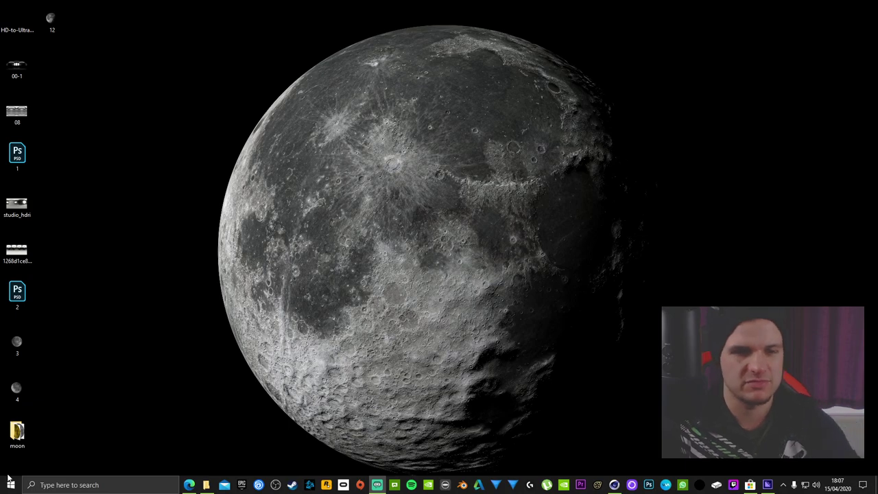
# - Switch to the browser and download the First Order Stormtrooper non rigged model from Sketchfab in its original fbx format
pyautogui.click(189, 485)
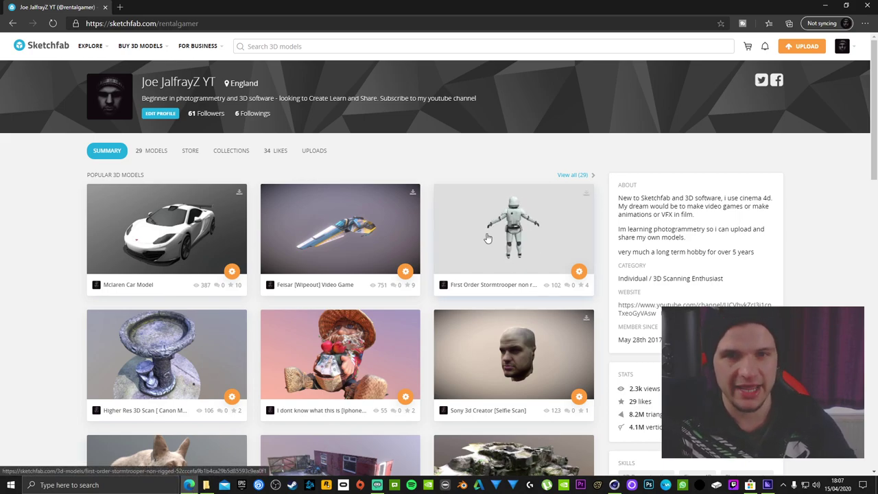
pyautogui.click(554, 237)
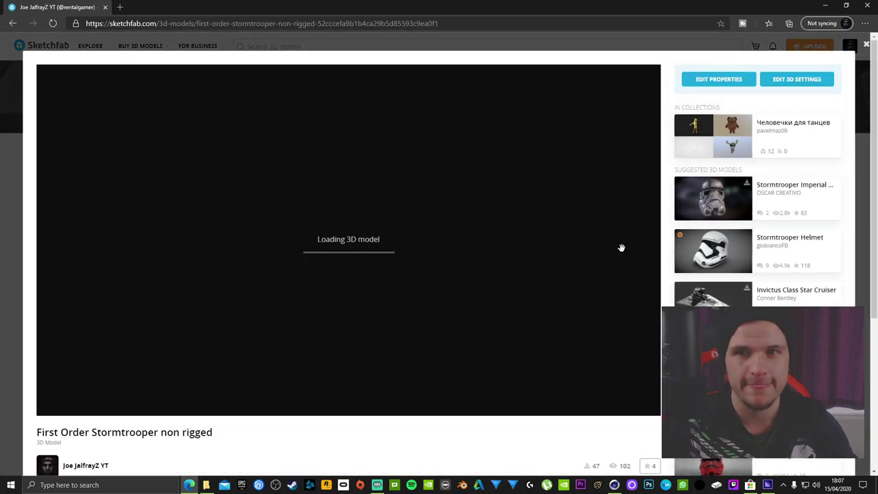
pyautogui.scroll(-2, 765, 280)
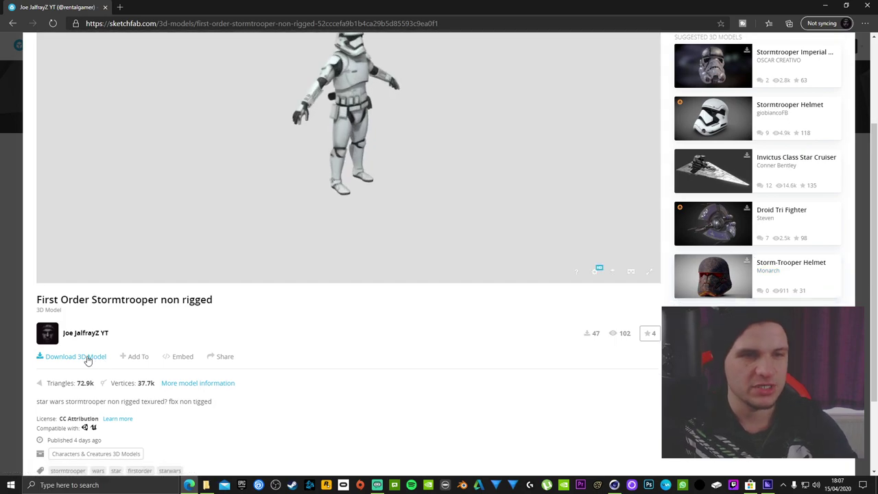
pyautogui.click(87, 358)
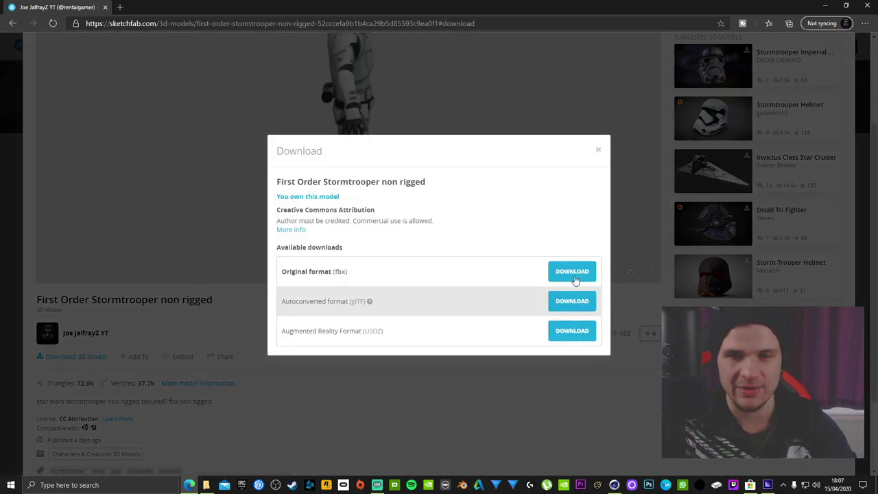
pyautogui.click(575, 278)
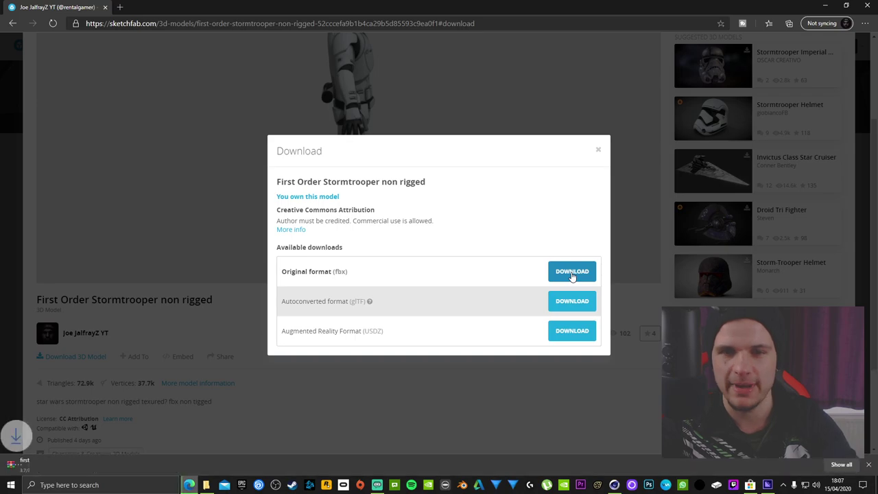
pyautogui.click(597, 148)
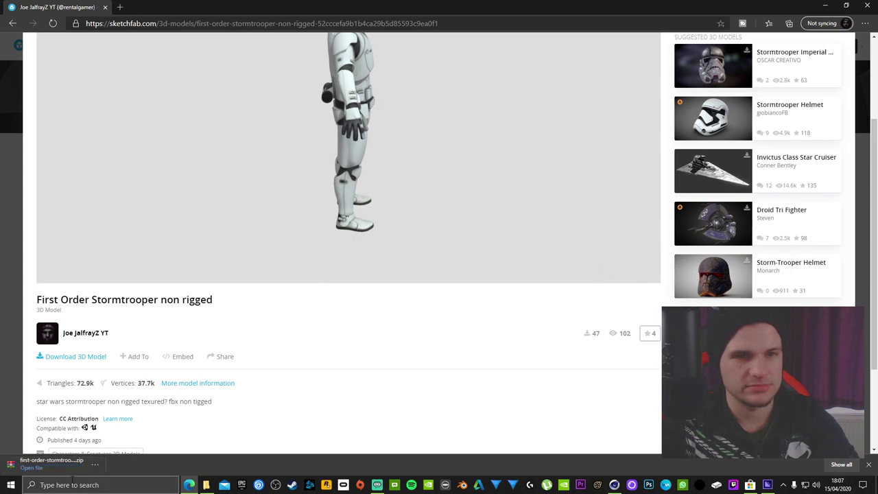
# - Extract the downloaded stormtrooper archive into a new folder on the Desktop and close the archive
pyautogui.click(51, 464)
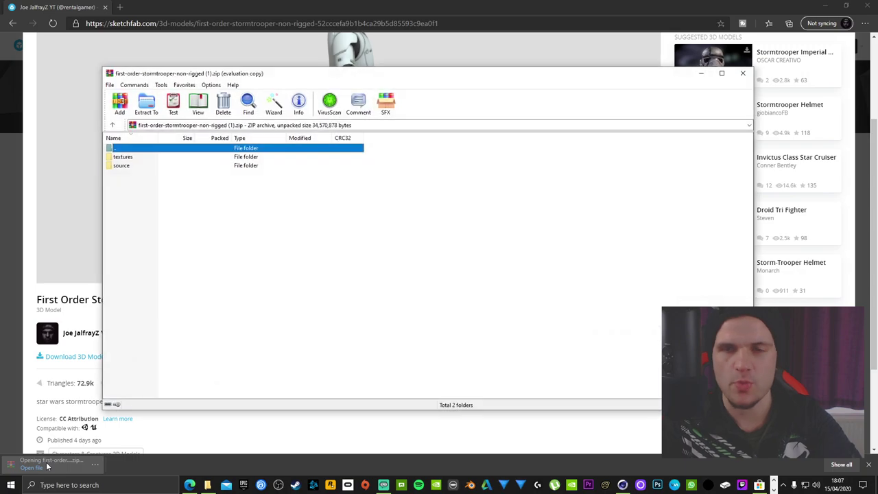
pyautogui.click(146, 103)
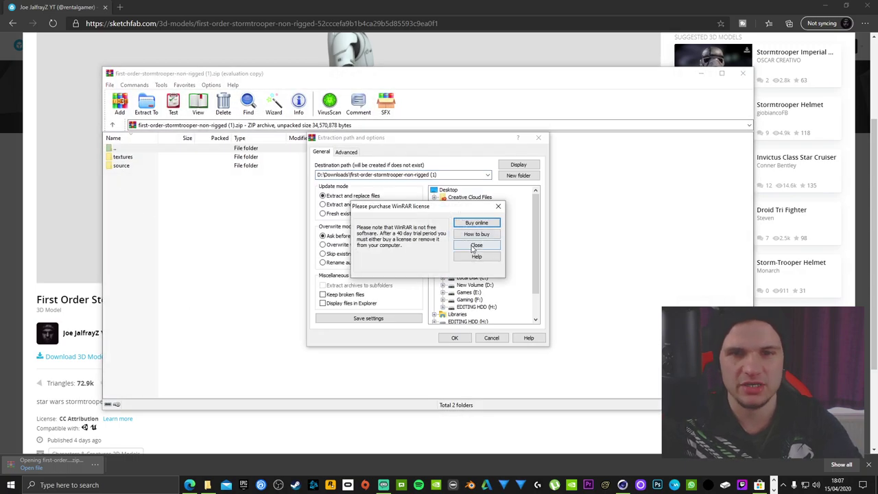
pyautogui.click(475, 251)
pyautogui.click(466, 234)
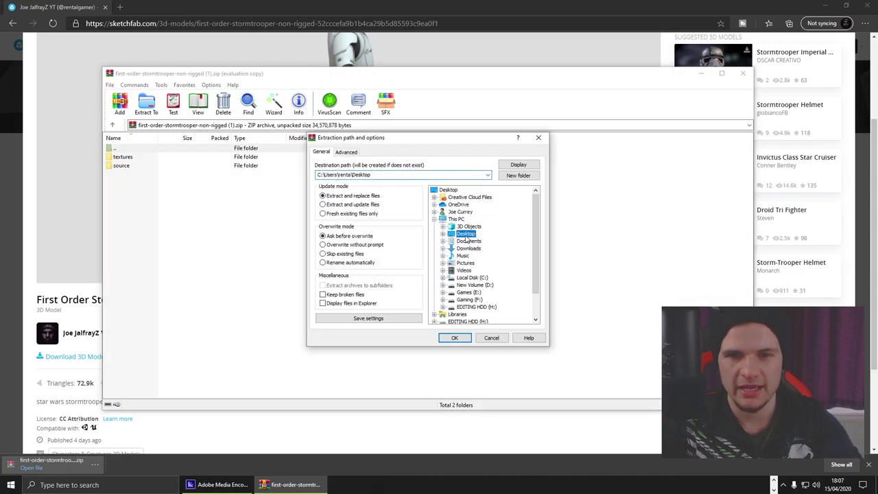
pyautogui.click(519, 176)
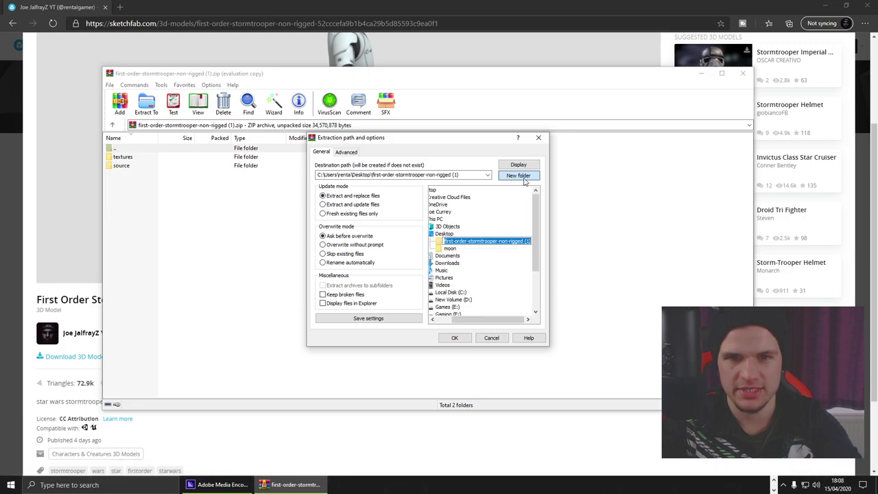
pyautogui.click(454, 338)
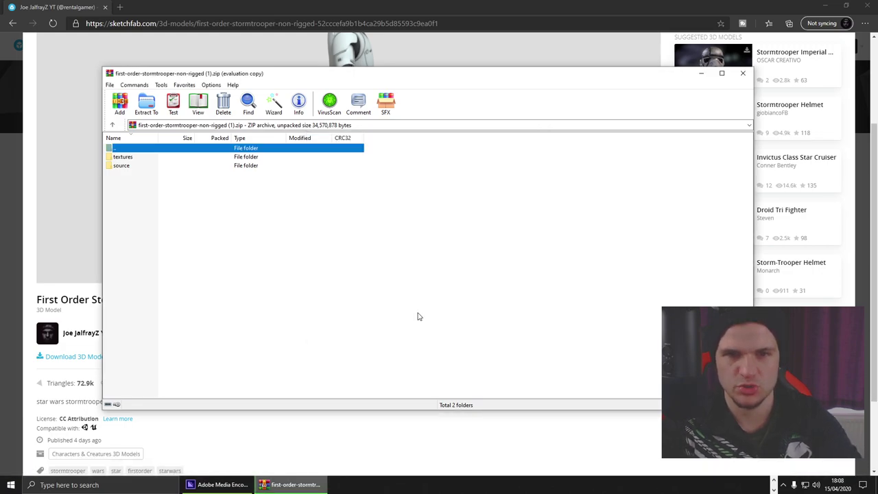
pyautogui.click(743, 73)
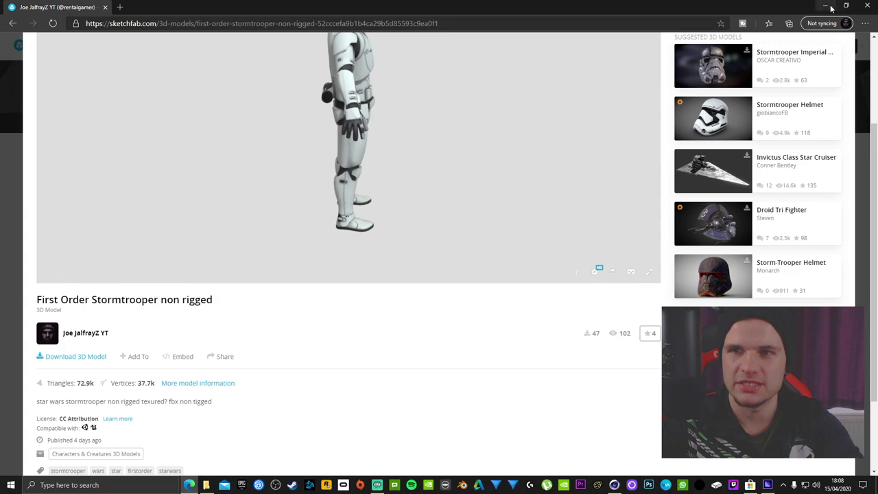
# - Switch to Cinema 4D and open the FBX file from the extracted stormtrooper folder's source subfolder with the default import settings
pyautogui.click(826, 6)
pyautogui.click(614, 485)
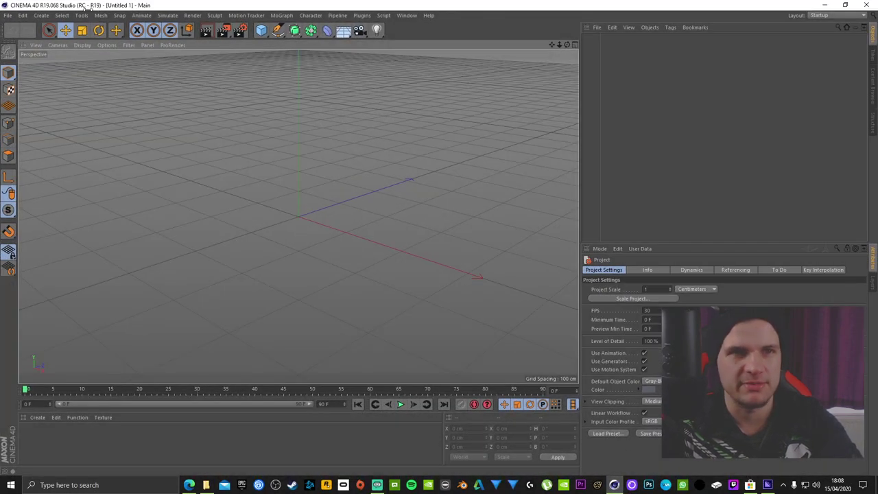
pyautogui.click(7, 16)
pyautogui.click(20, 35)
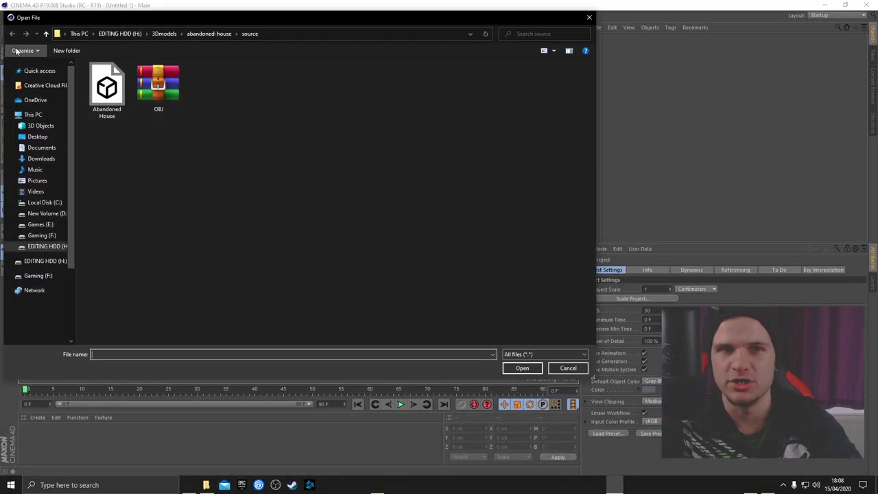
pyautogui.click(37, 137)
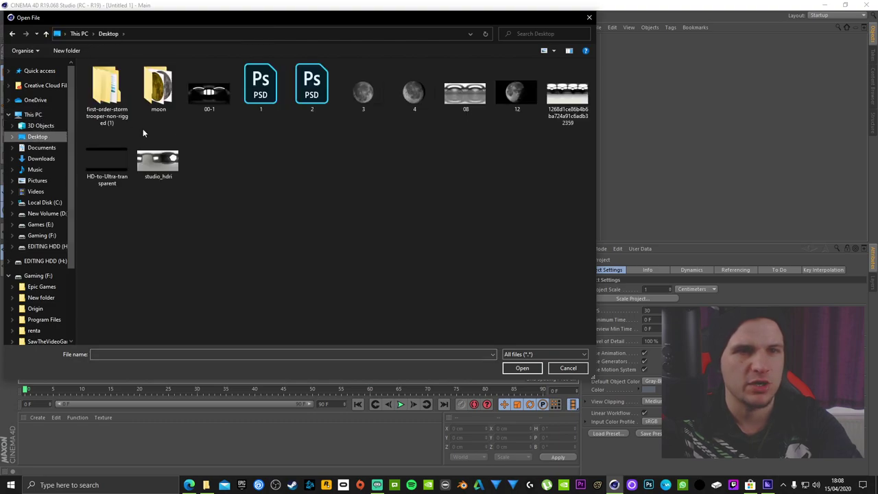
pyautogui.doubleClick(125, 87)
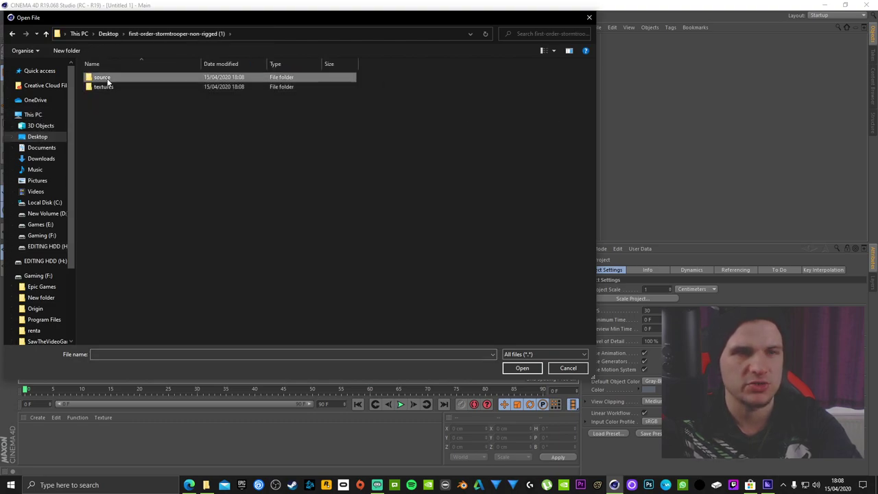
pyautogui.doubleClick(107, 78)
pyautogui.doubleClick(107, 78)
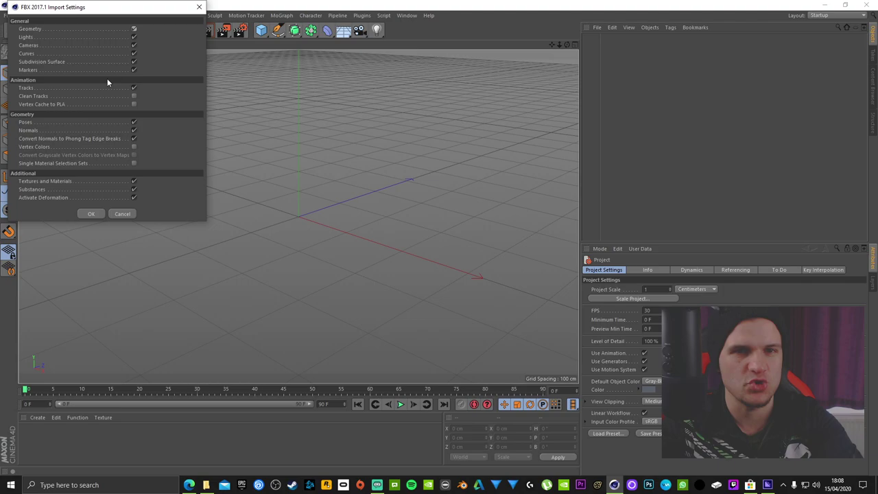
pyautogui.click(91, 214)
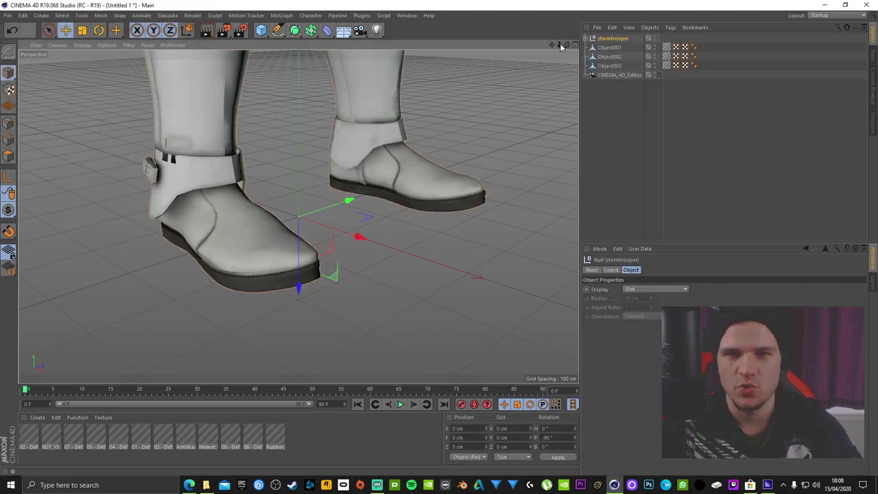
# - Render a full-body front view of the stormtrooper in the viewport, accepting the missing asset notice
pyautogui.moveTo(560, 45)
pyautogui.mouseDown()
pyautogui.moveTo(549, 46)
pyautogui.moveTo(562, 45)
pyautogui.mouseUp()
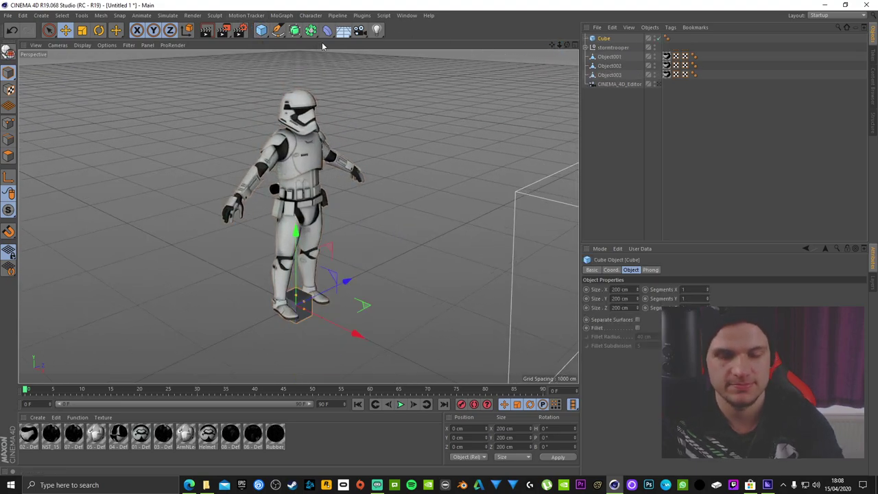
pyautogui.click(562, 63)
pyautogui.moveTo(567, 44); pyautogui.dragTo(555, 46)
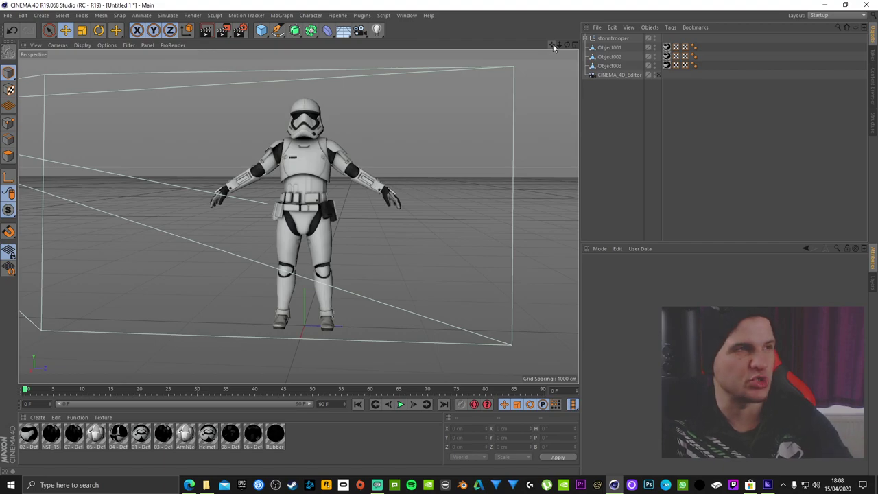
pyautogui.scroll(3, 370, 199)
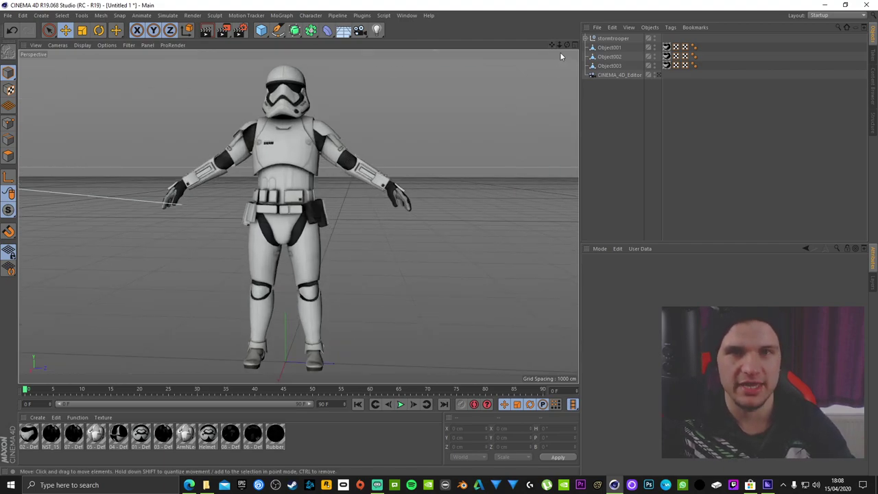
pyautogui.scroll(4, 299, 217)
pyautogui.moveTo(560, 45); pyautogui.dragTo(340, 45)
pyautogui.click(206, 32)
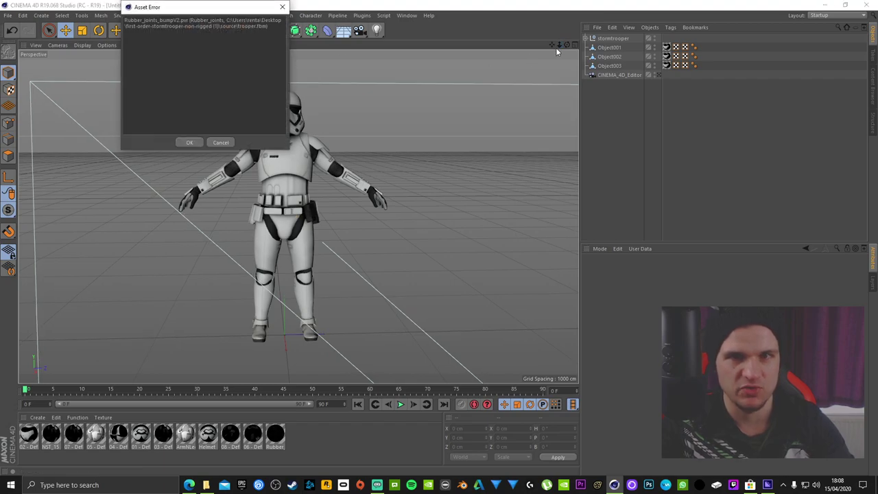
pyautogui.click(190, 143)
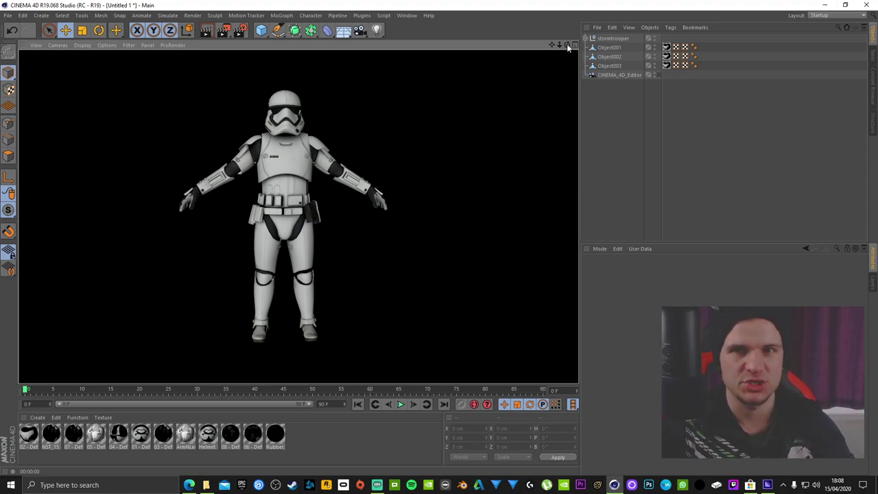
# - Inspect the 03 - Default material and examine the textured stormtrooper from several angles
pyautogui.moveTo(568, 47); pyautogui.dragTo(61, 458)
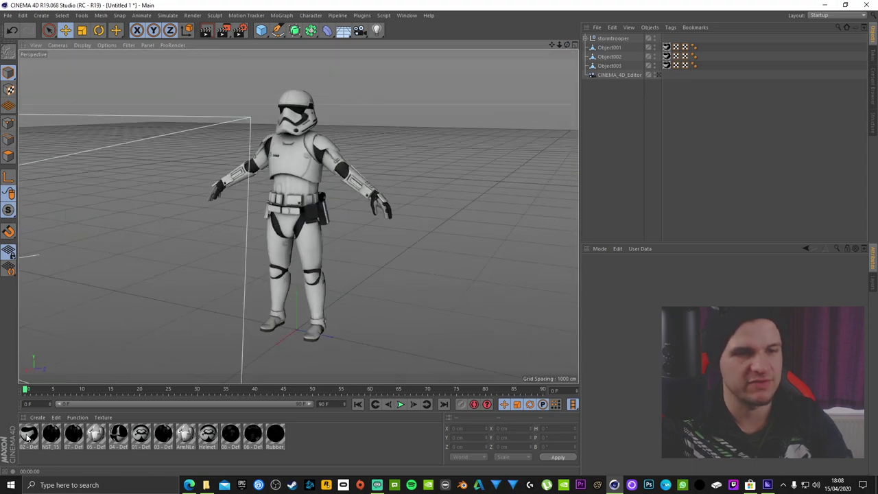
pyautogui.click(163, 434)
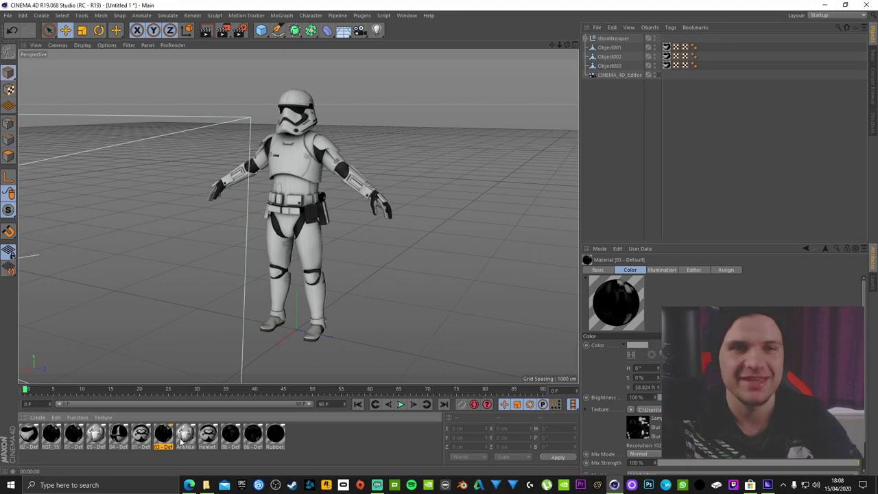
pyautogui.moveTo(567, 44); pyautogui.dragTo(539, 49)
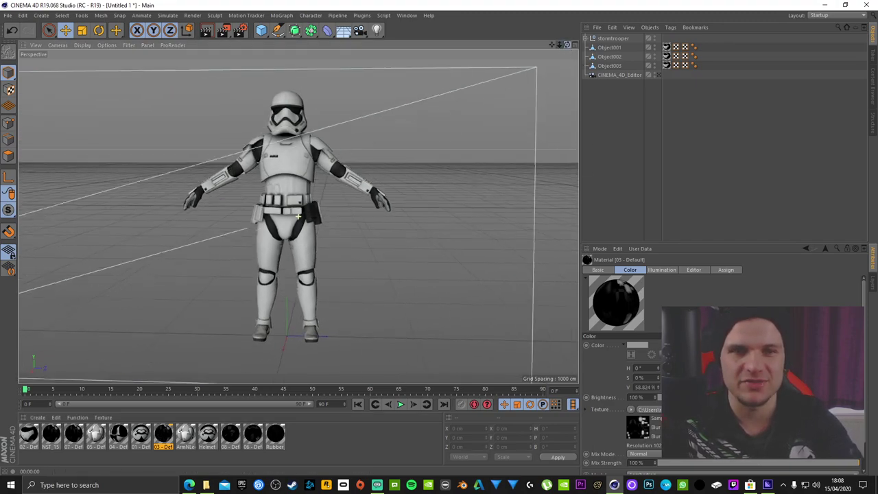
pyautogui.moveTo(298, 217)
pyautogui.keyDown('alt'); pyautogui.mouseDown()
pyautogui.moveTo(357, 217)
pyautogui.moveTo(299, 217)
pyautogui.moveTo(302, 233)
pyautogui.mouseUp(); pyautogui.keyUp('alt')
pyautogui.moveTo(567, 44); pyautogui.dragTo(565, 50)
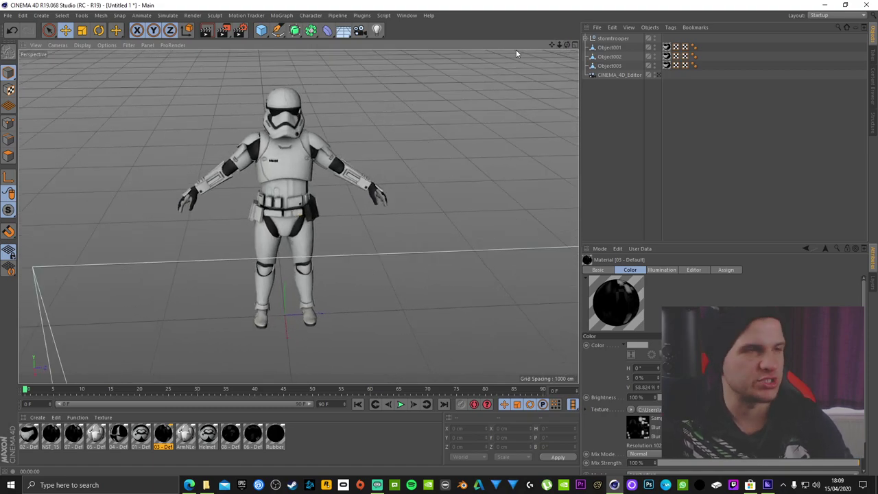
pyautogui.moveTo(567, 44)
pyautogui.mouseDown()
pyautogui.moveTo(549, 46)
pyautogui.moveTo(583, 48)
pyautogui.moveTo(567, 44)
pyautogui.mouseUp()
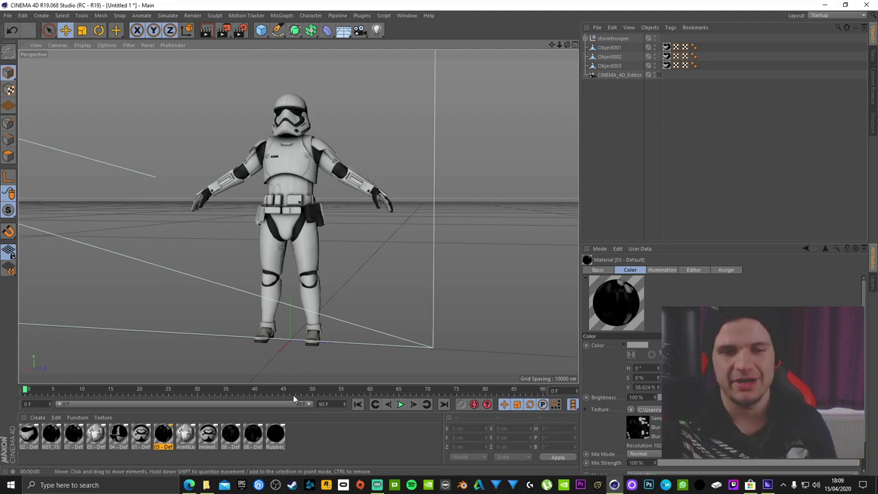
# - Switch to the browser, close the stormtrooper model page and open the Mixamo site in a new tab
pyautogui.click(191, 484)
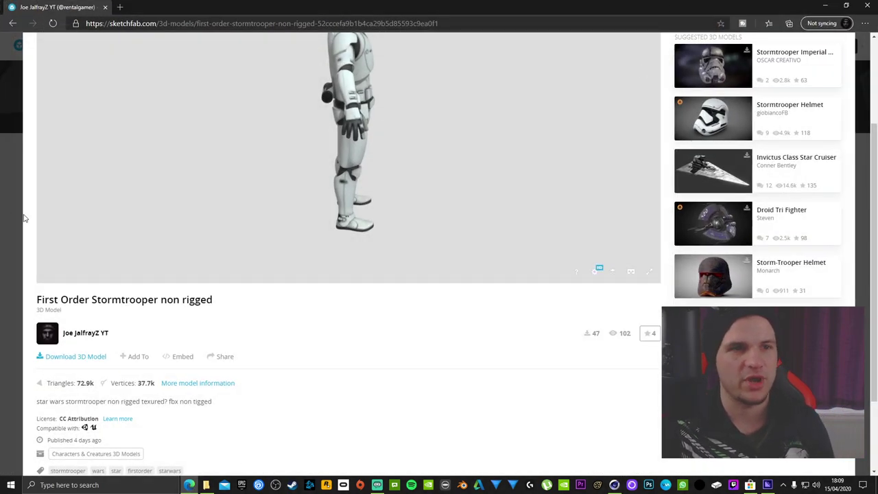
pyautogui.click(24, 219)
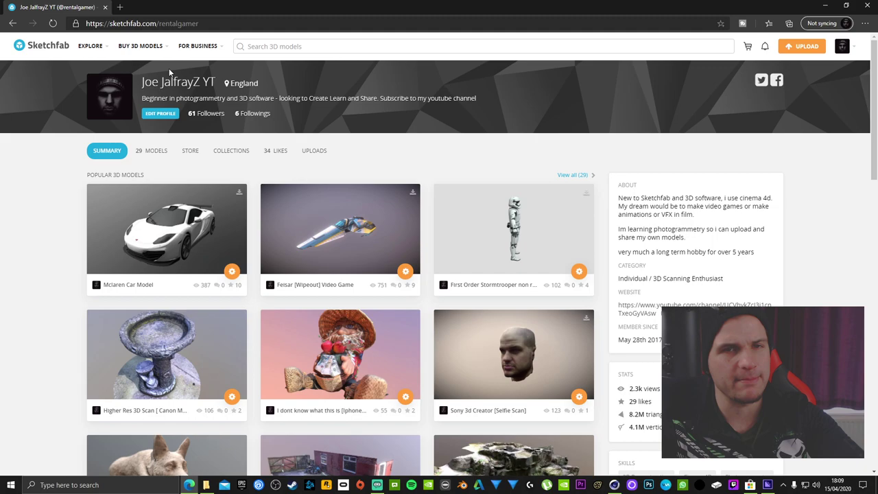
pyautogui.click(120, 8)
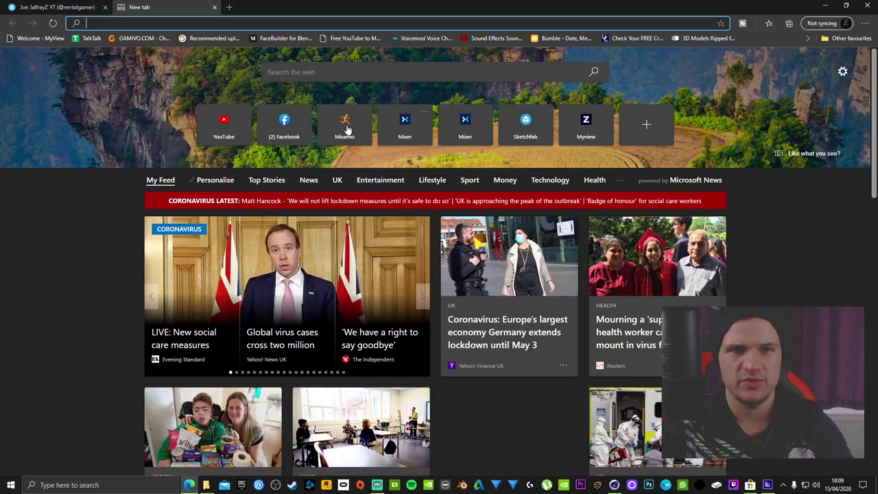
pyautogui.click(345, 125)
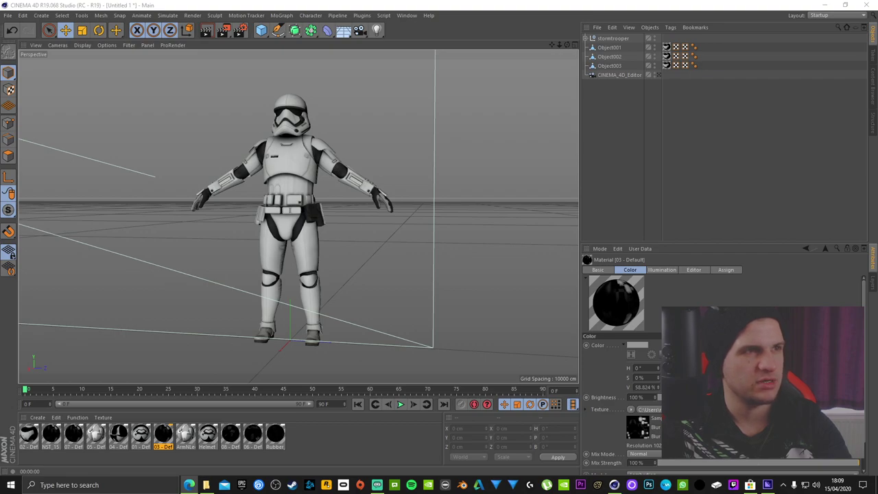
pyautogui.hotkey('alt', 'Tab')
pyautogui.click(697, 14)
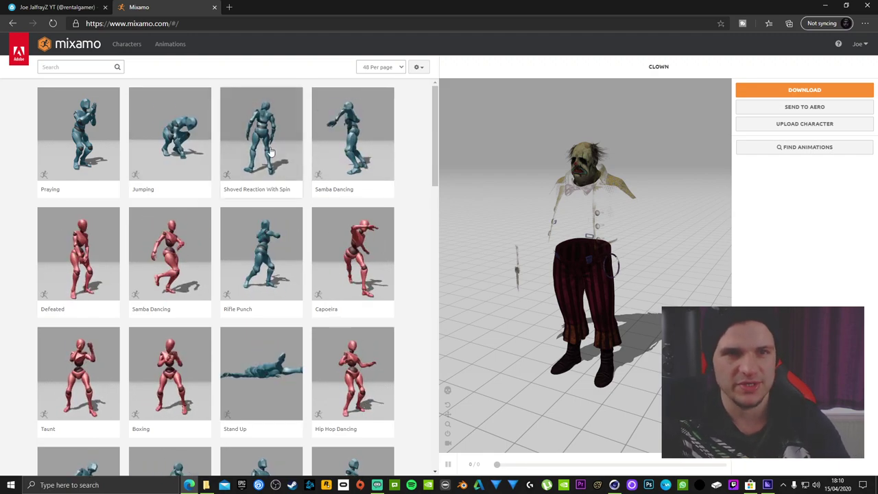
# - Preview the Jumping animation on the clown and show the library of ready-made characters
pyautogui.click(193, 151)
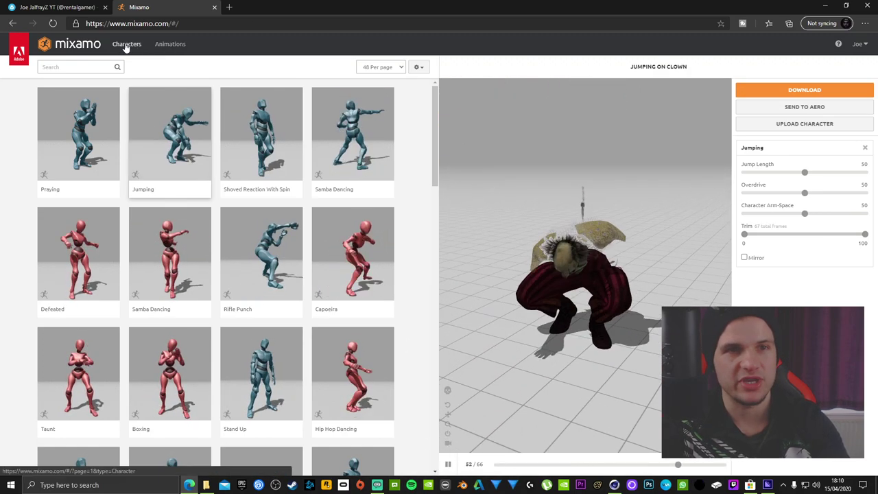
pyautogui.click(126, 45)
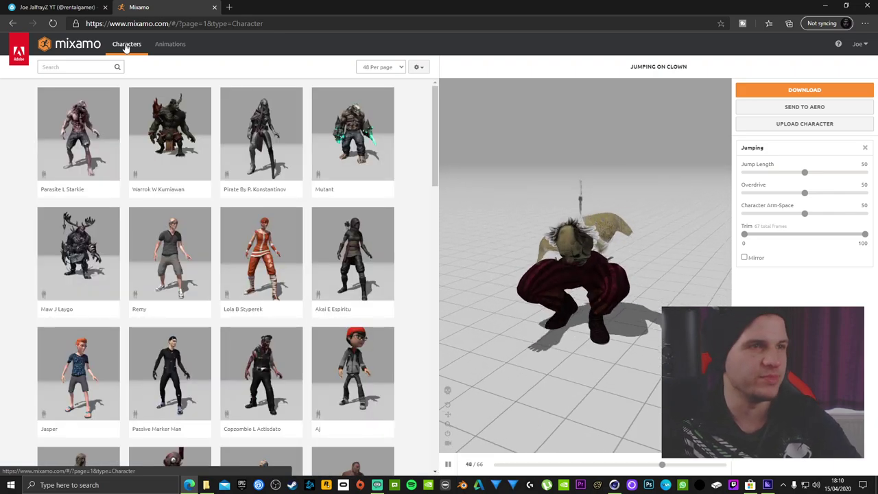
# - Upload the non-rigged stormtrooper model from the Desktop folder first-order-stormtrooper-non-rigged (1) as a new character, keeping none of the ready-made ones
pyautogui.click(355, 131)
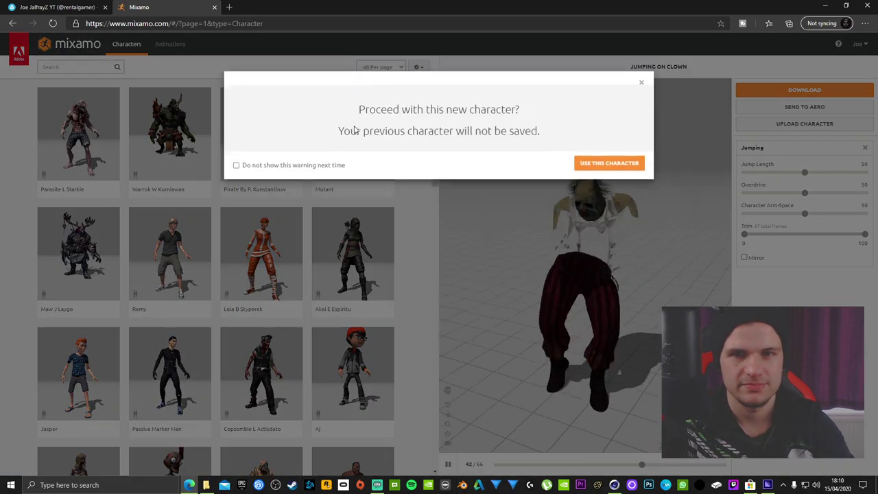
pyautogui.click(640, 83)
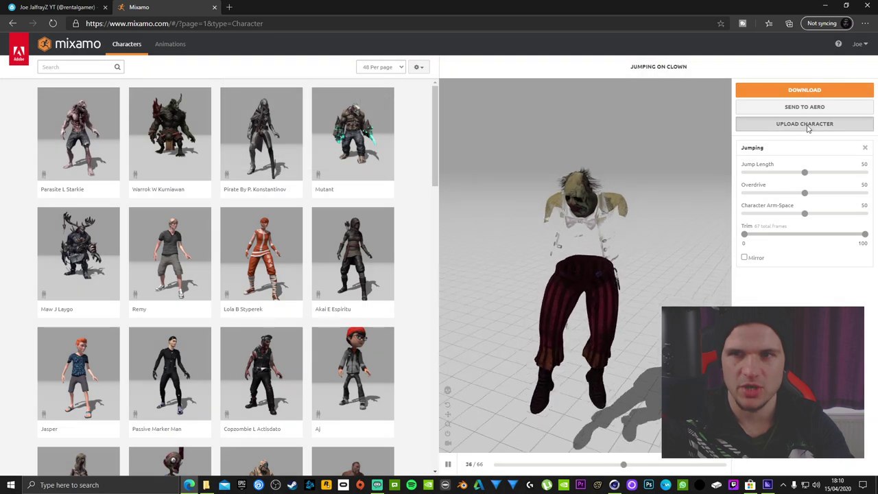
pyautogui.click(807, 125)
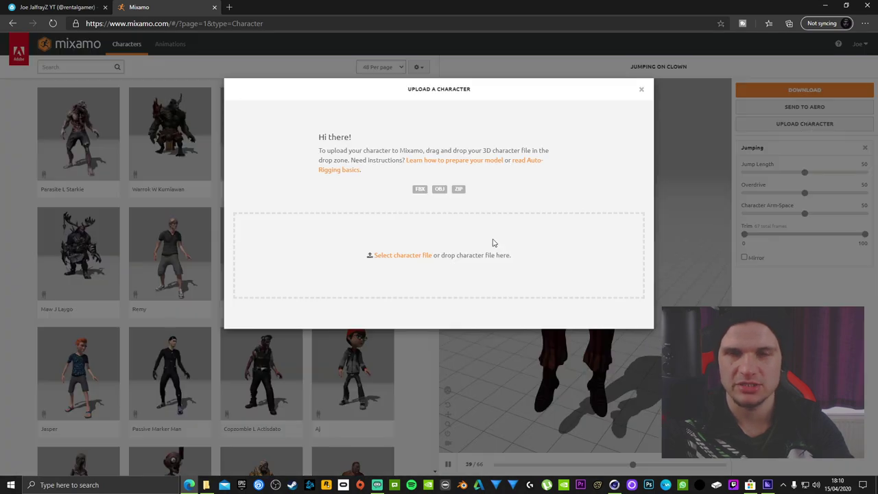
pyautogui.click(403, 255)
pyautogui.click(37, 93)
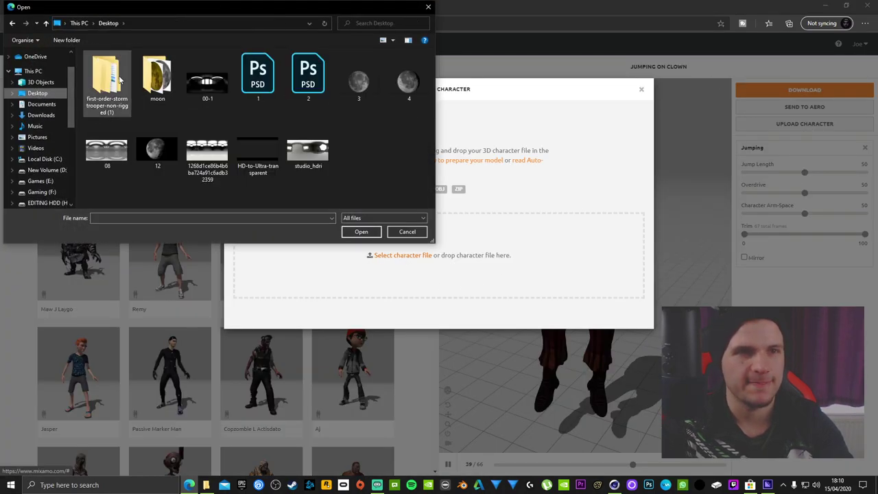
pyautogui.doubleClick(118, 77)
pyautogui.doubleClick(103, 66)
pyautogui.doubleClick(109, 76)
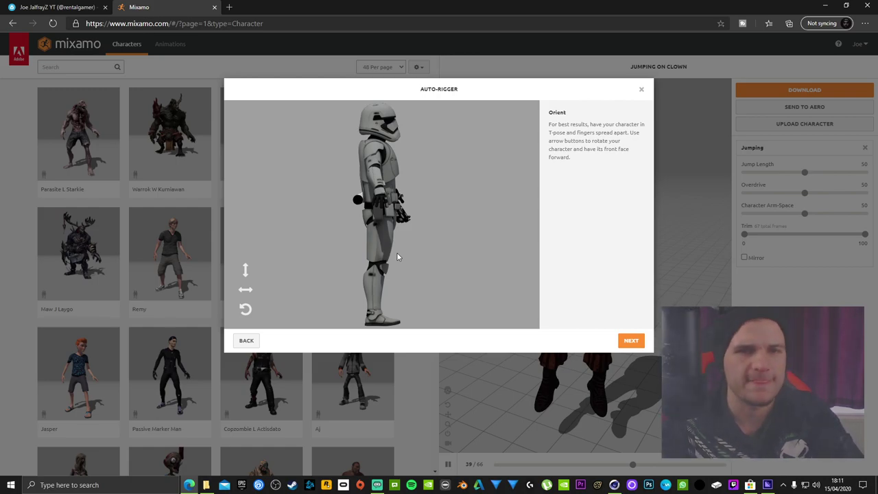
# - Rotate the stormtrooper on the Y axis until it faces forward in the Auto-Rigger and continue to marker placement
pyautogui.click(248, 292)
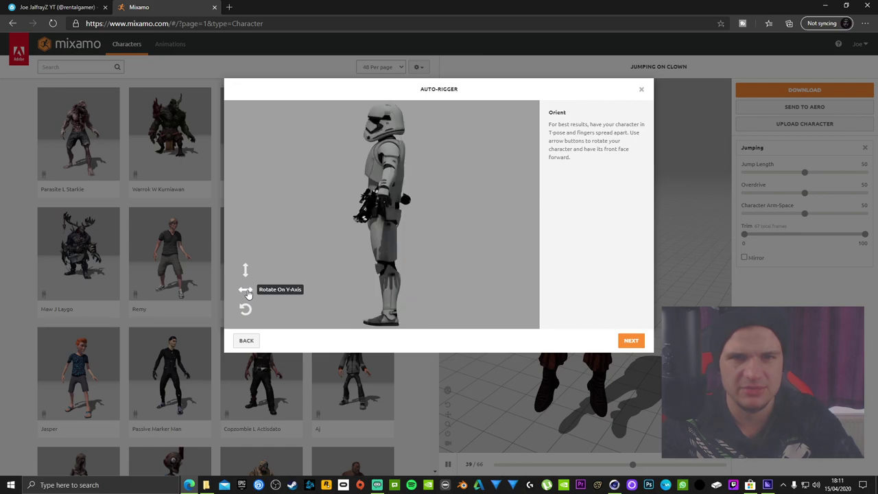
pyautogui.click(248, 291)
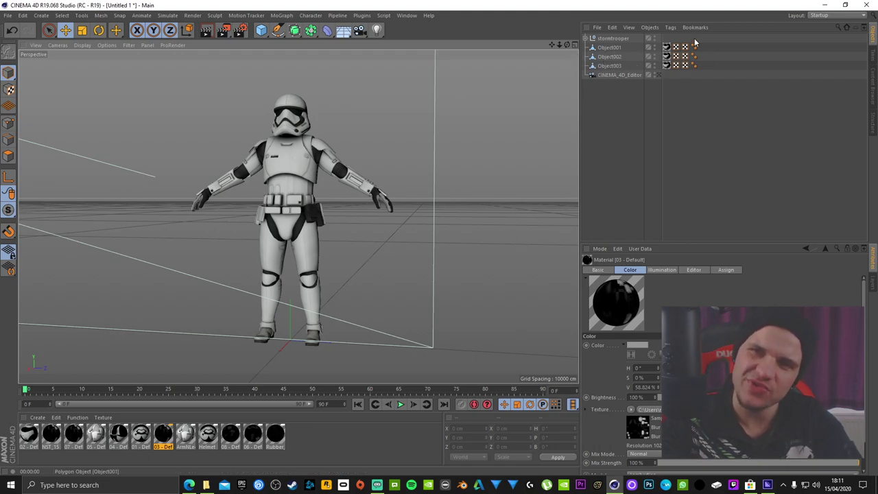
pyautogui.click(829, 6)
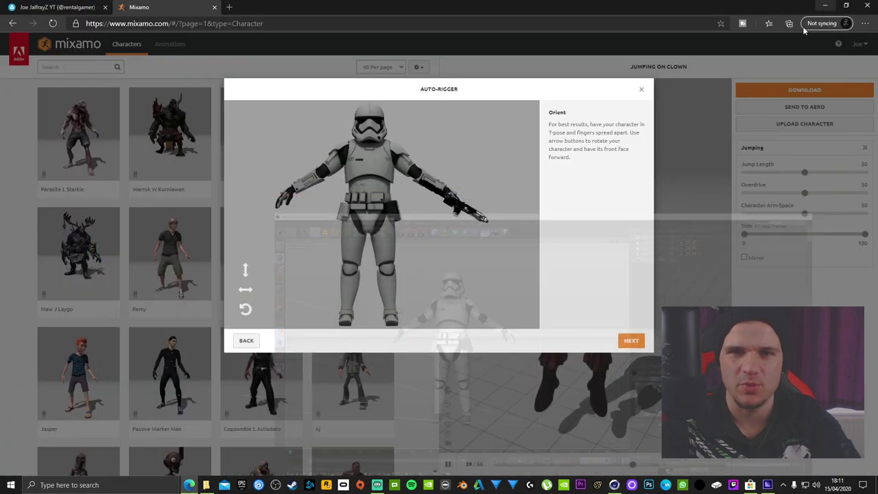
pyautogui.click(631, 341)
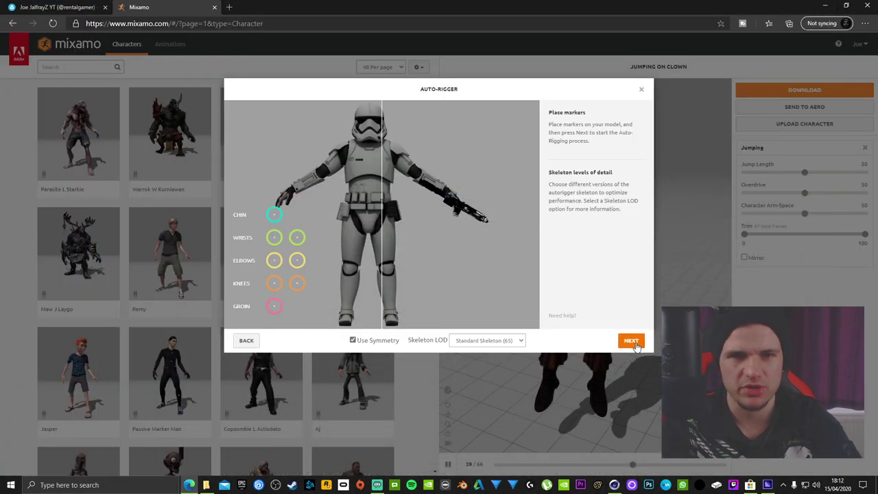
# - Place the chin marker at the base of the helmet and, with symmetry turned off, the yellow elbow markers on both elbows
pyautogui.moveTo(274, 214); pyautogui.dragTo(369, 142)
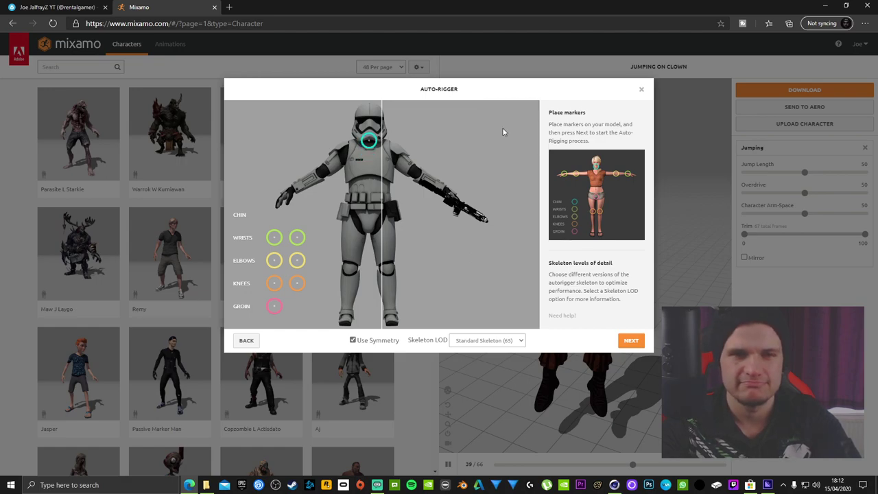
pyautogui.moveTo(369, 144); pyautogui.dragTo(370, 140)
pyautogui.moveTo(274, 237)
pyautogui.mouseDown()
pyautogui.moveTo(284, 228)
pyautogui.moveTo(292, 187)
pyautogui.moveTo(274, 260)
pyautogui.mouseUp()
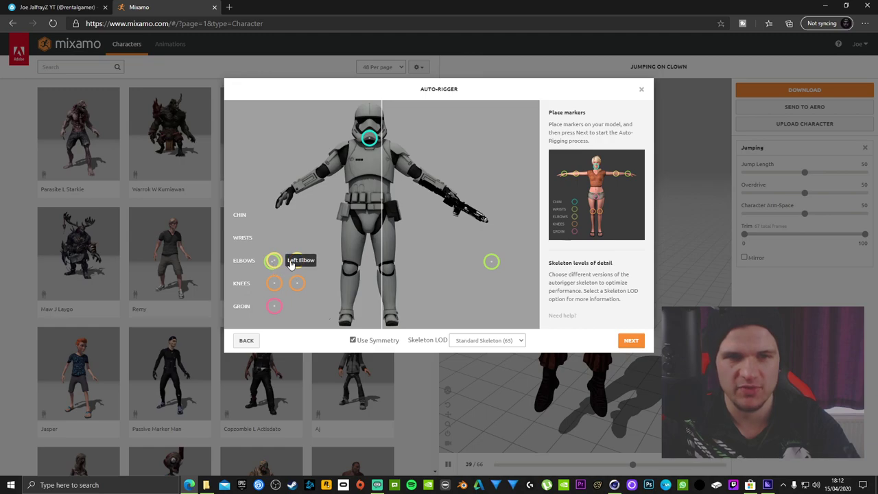
pyautogui.moveTo(291, 264); pyautogui.dragTo(321, 171)
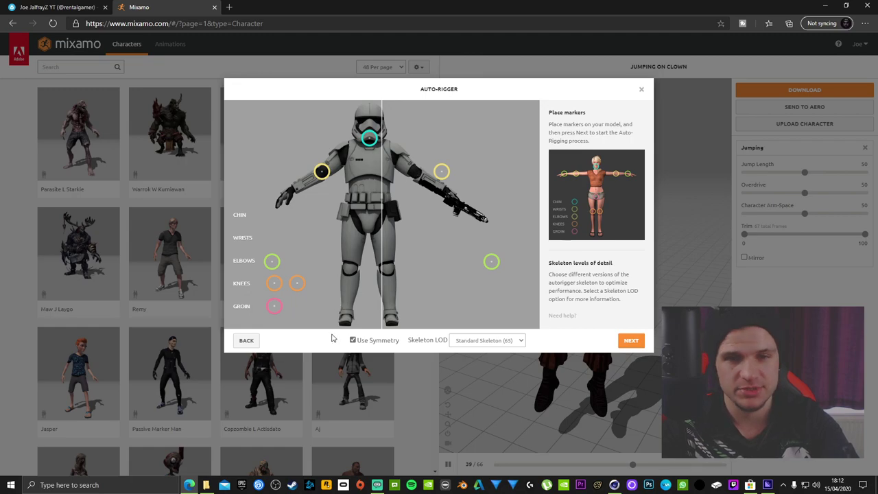
pyautogui.click(353, 341)
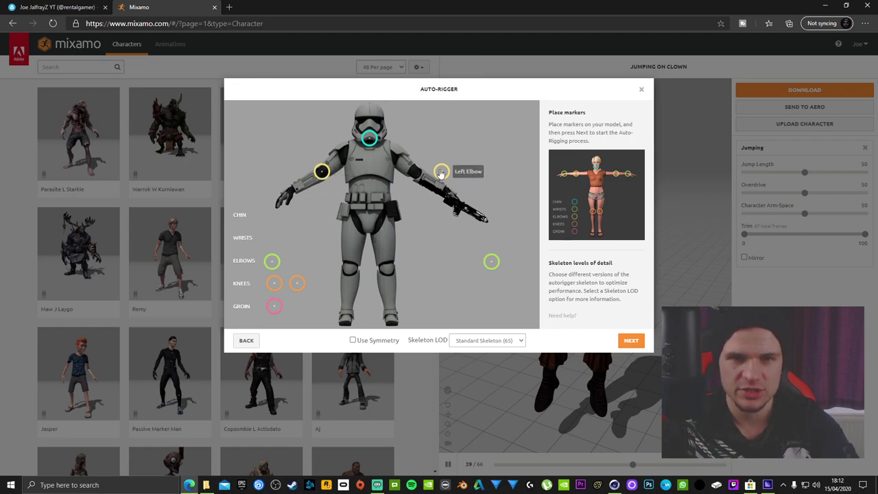
pyautogui.moveTo(442, 172); pyautogui.dragTo(414, 177)
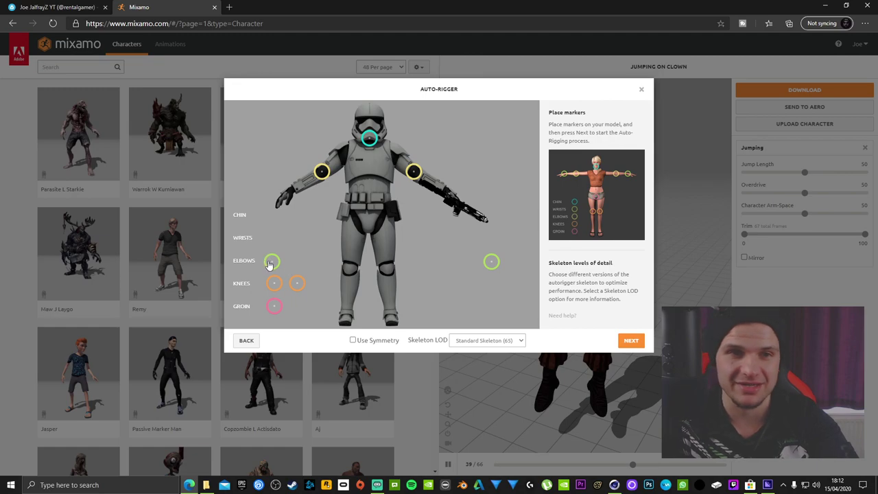
# - Move the two yellow markers to the stormtrooper's wrists and place the two green markers on its elbows
pyautogui.moveTo(321, 177); pyautogui.dragTo(293, 192)
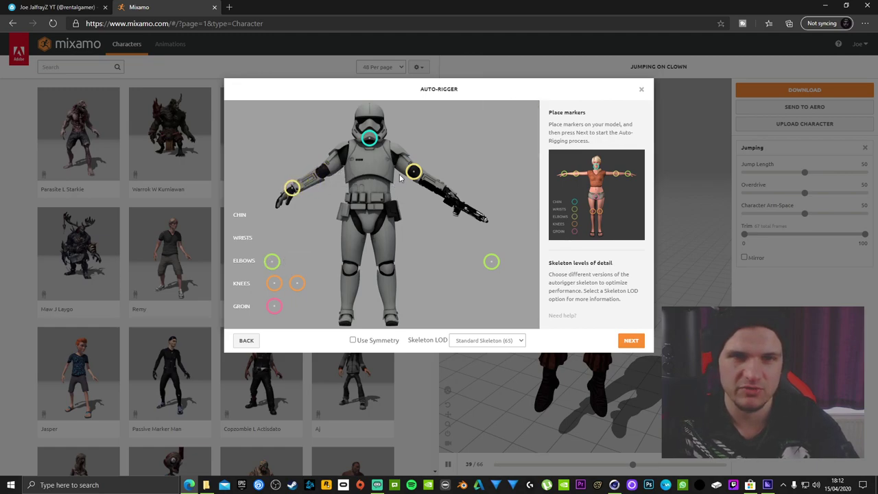
pyautogui.moveTo(414, 173); pyautogui.dragTo(445, 193)
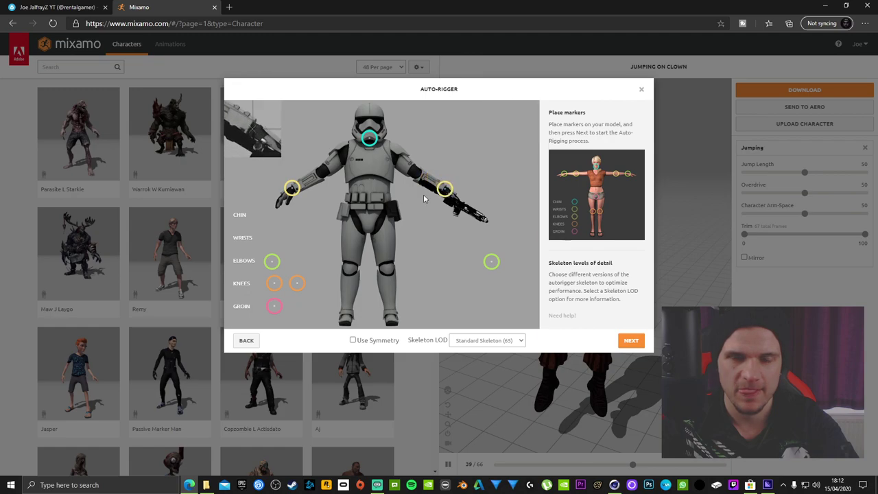
pyautogui.moveTo(272, 261); pyautogui.dragTo(323, 172)
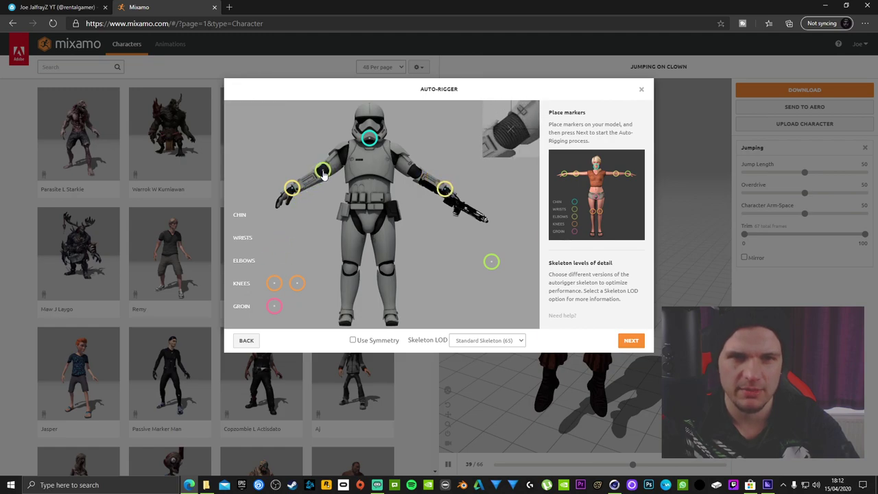
pyautogui.moveTo(491, 262)
pyautogui.mouseDown()
pyautogui.moveTo(461, 212)
pyautogui.moveTo(414, 171)
pyautogui.mouseUp()
# - Place the knee and groin markers on the stormtrooper, try to auto-rig it and close the Auto-Rigger
pyautogui.moveTo(280, 284); pyautogui.dragTo(387, 269)
pyautogui.moveTo(276, 310)
pyautogui.mouseDown()
pyautogui.moveTo(348, 247)
pyautogui.moveTo(368, 215)
pyautogui.mouseUp()
pyautogui.click(630, 341)
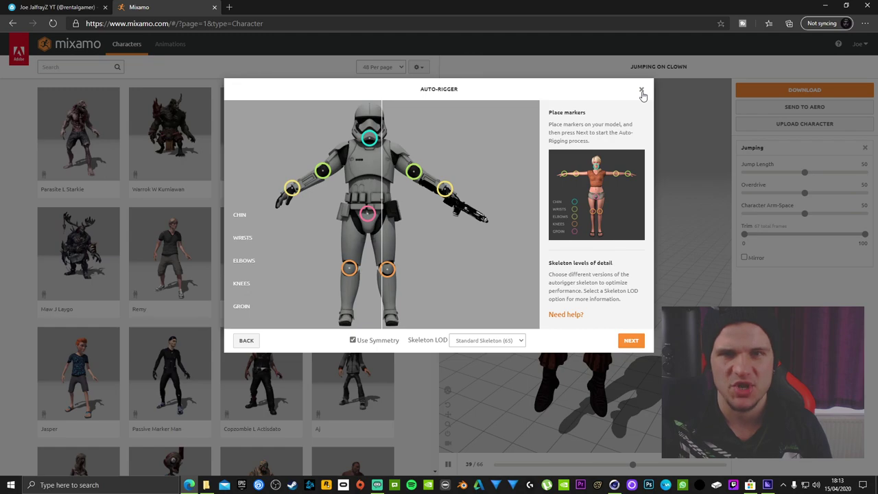
pyautogui.click(642, 92)
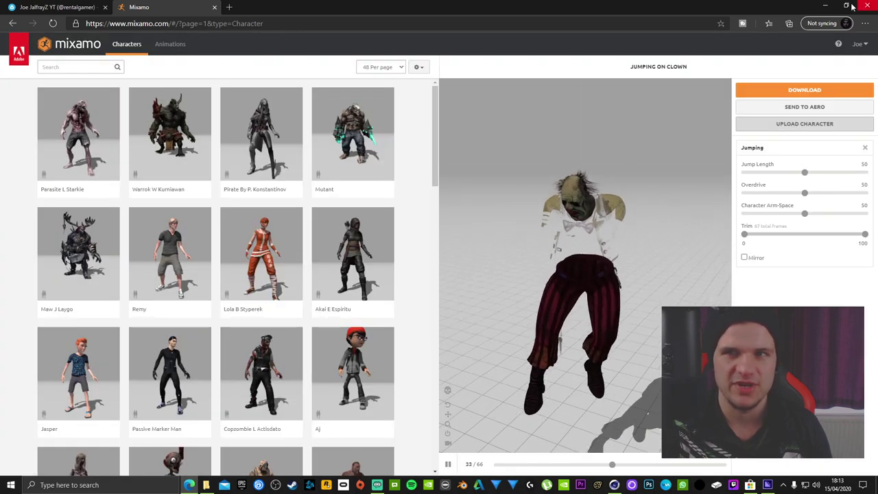
# - Switch to Cinema 4D, add a floor object under the stormtrooper and apply a new material to it
pyautogui.click(828, 7)
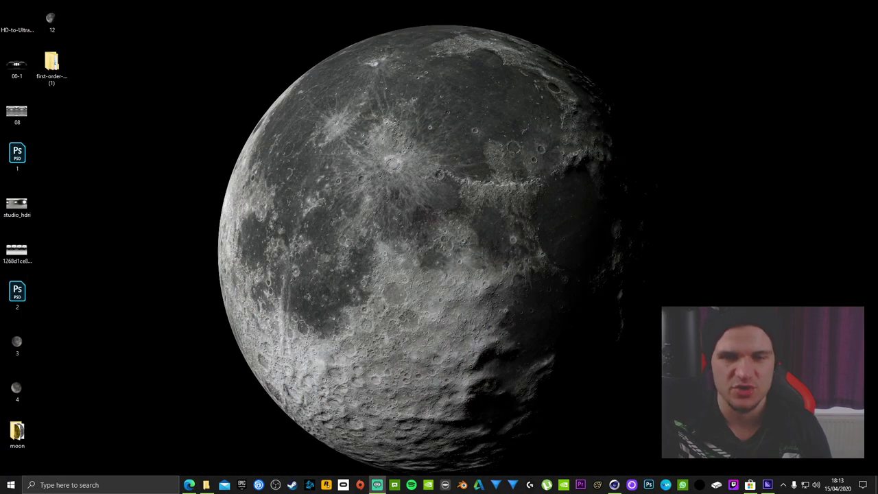
pyautogui.click(614, 485)
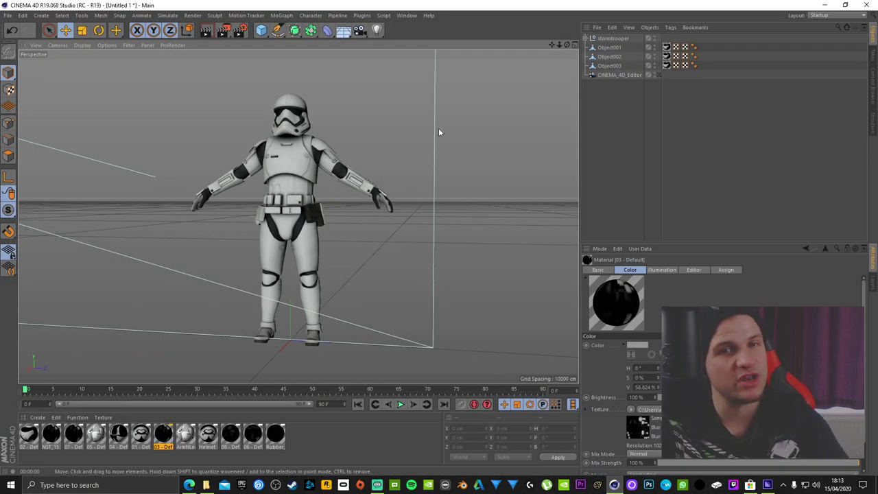
pyautogui.moveTo(566, 44); pyautogui.dragTo(350, 74)
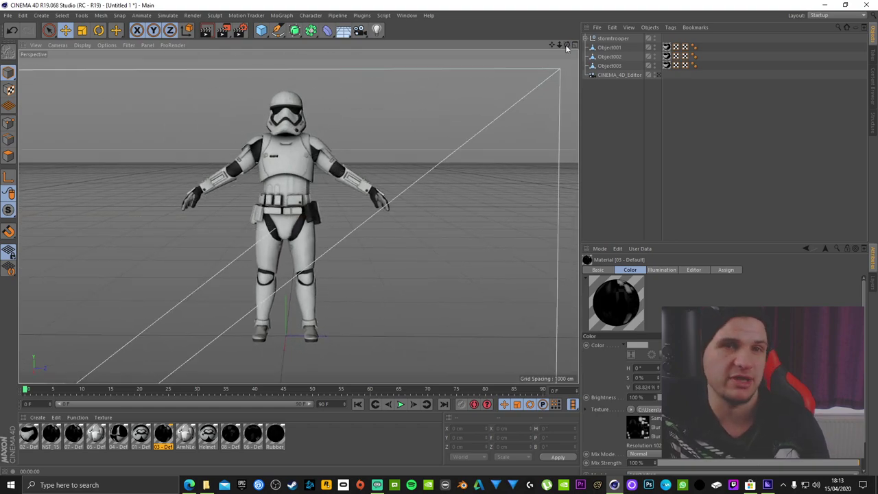
pyautogui.click(343, 31)
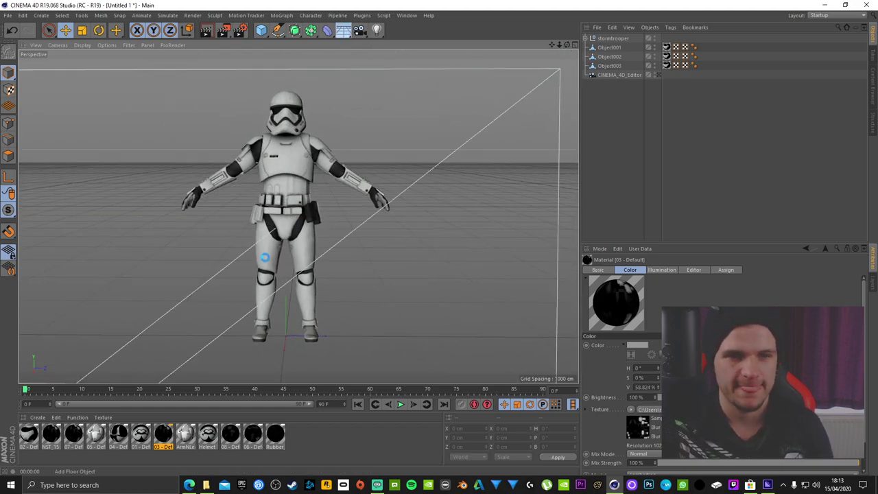
pyautogui.doubleClick(365, 448)
pyautogui.moveTo(28, 434); pyautogui.dragTo(172, 354)
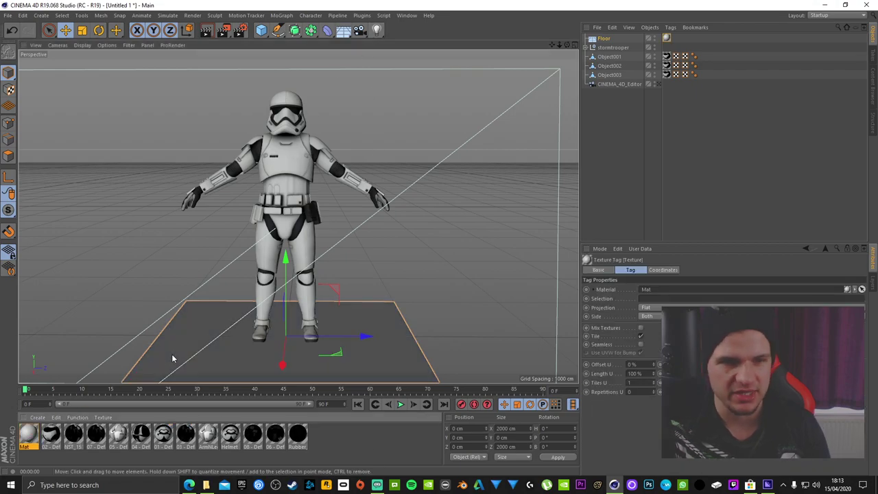
# - Disable the floor material's color and replace its default specular with a Phong reflectance layer at 14% strength and 5% roughness
pyautogui.doubleClick(26, 436)
pyautogui.click(171, 204)
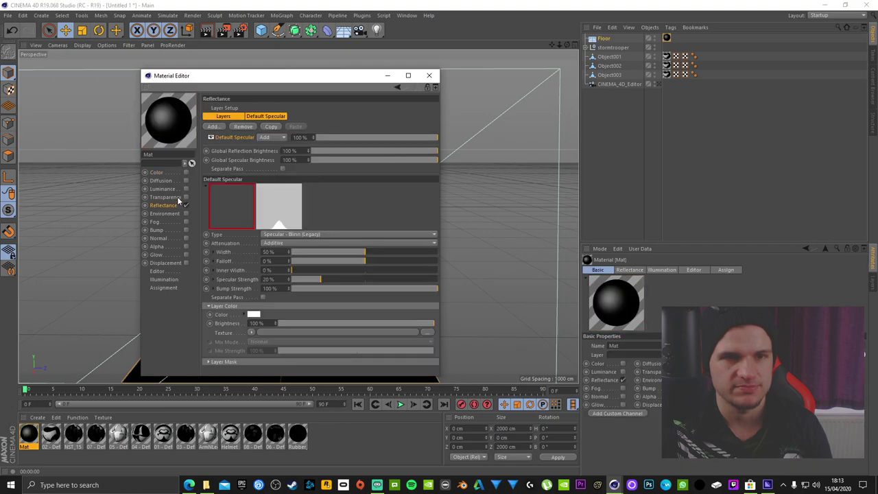
pyautogui.click(243, 126)
pyautogui.click(214, 126)
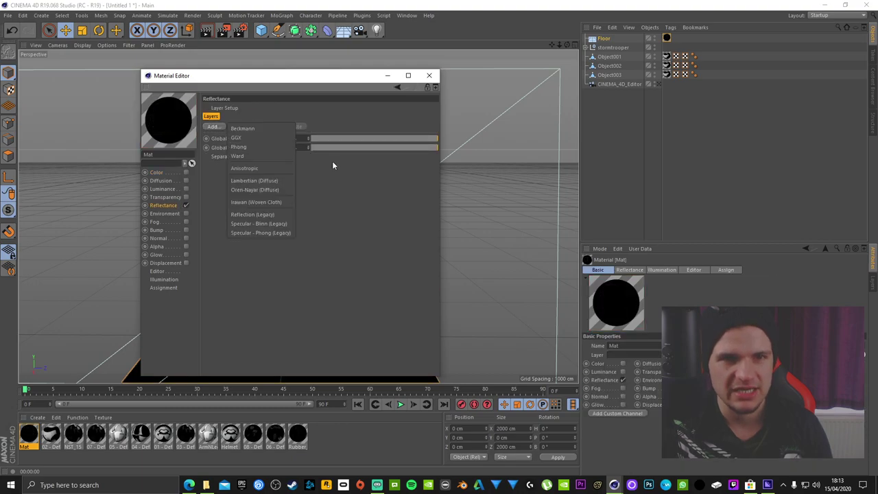
pyautogui.click(246, 146)
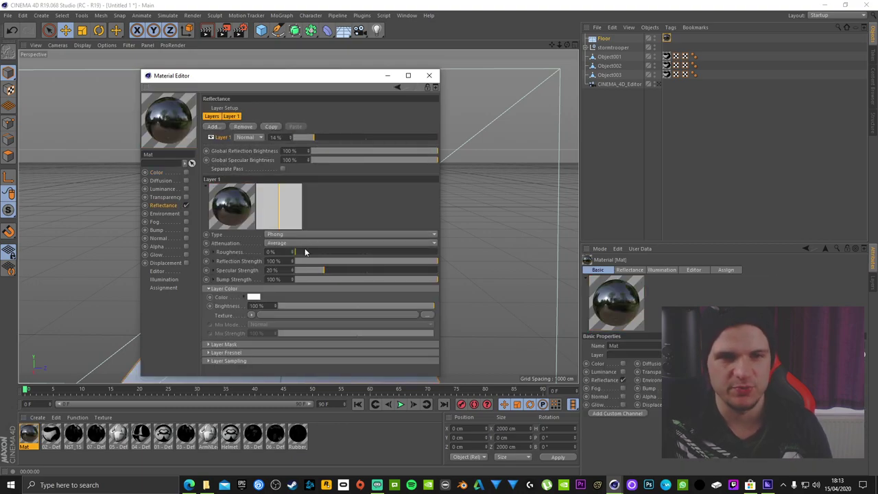
pyautogui.click(302, 251)
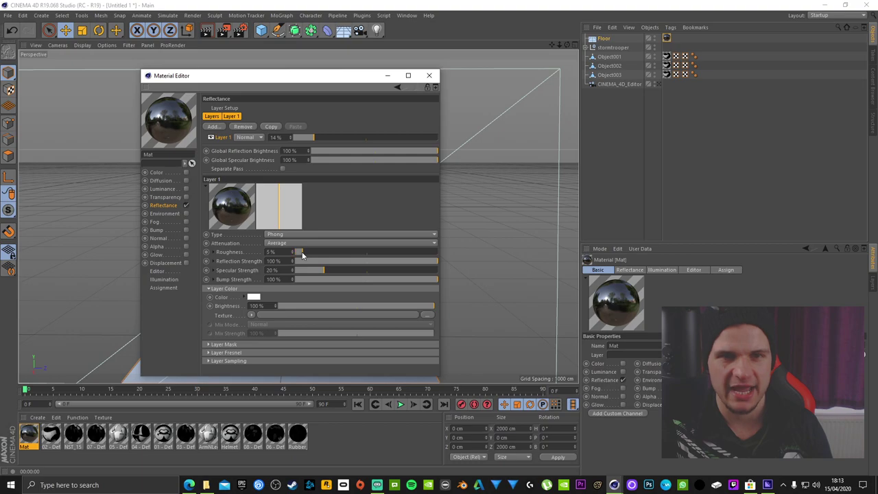
pyautogui.click(429, 77)
# - Add a light and place it above and in front of the stormtrooper, at about X 1979 cm and Z -1335 cm
pyautogui.click(376, 29)
pyautogui.middleClick(399, 302)
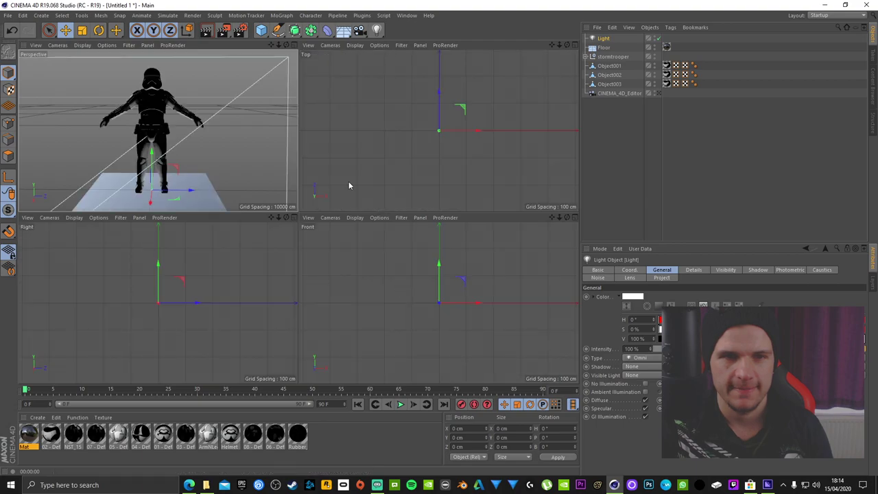
pyautogui.moveTo(233, 124)
pyautogui.mouseDown()
pyautogui.moveTo(183, 61)
pyautogui.moveTo(165, 55)
pyautogui.mouseUp()
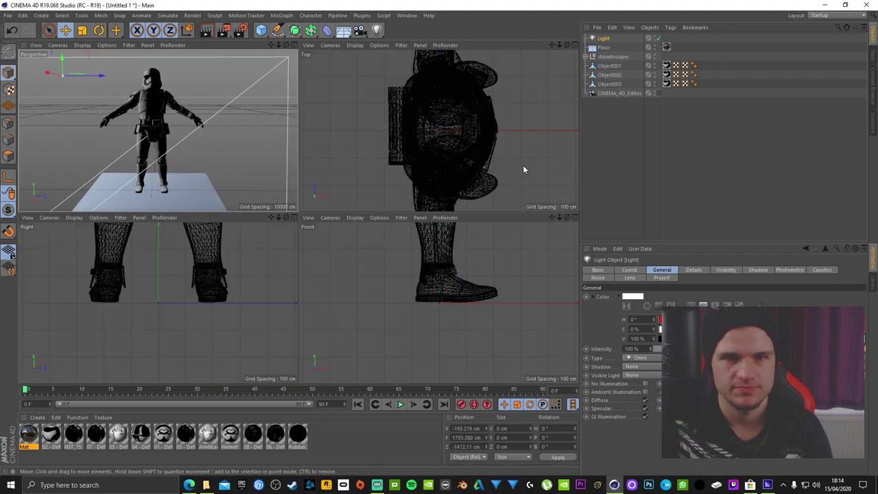
pyautogui.moveTo(523, 169); pyautogui.dragTo(538, 192)
pyautogui.press('F1')
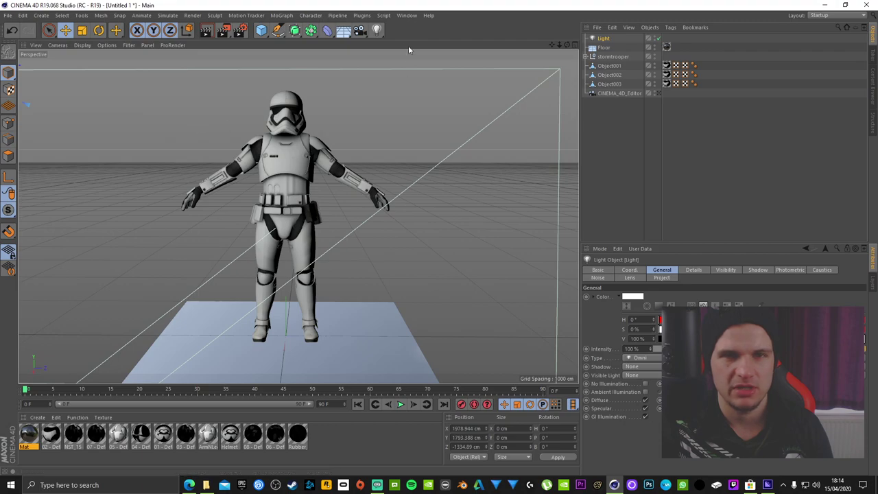
# - Set the light's shadow to Raytraced (Hard) and render the perspective view
pyautogui.click(641, 367)
pyautogui.click(641, 384)
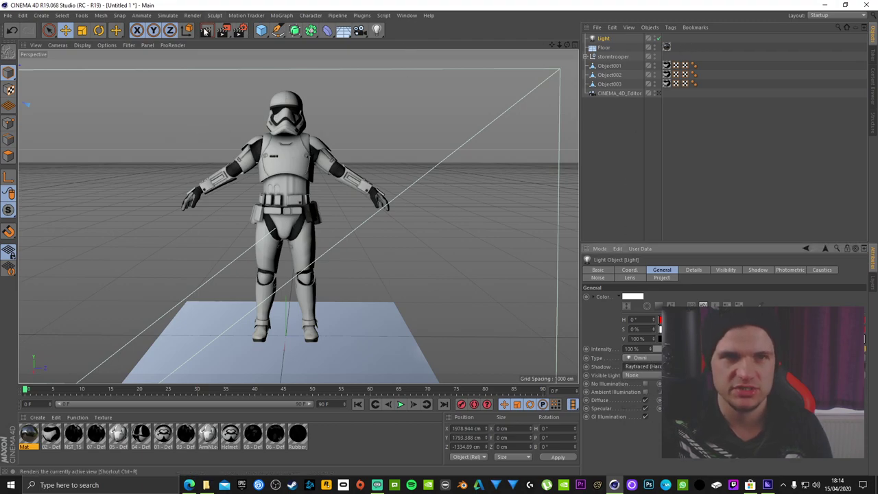
pyautogui.click(206, 32)
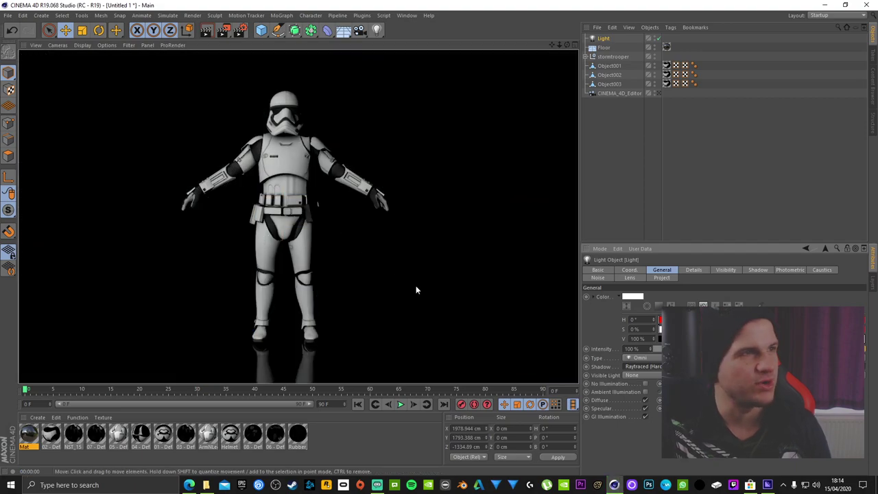
# - Change the light's shadow type to Shadow Maps and render the view again, accepting the missing asset notice
pyautogui.click(643, 367)
pyautogui.click(644, 358)
pyautogui.click(206, 30)
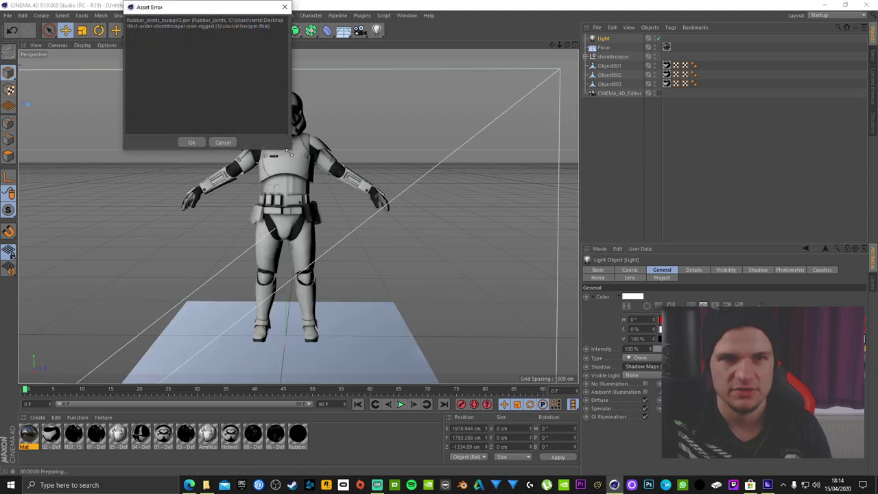
pyautogui.click(194, 144)
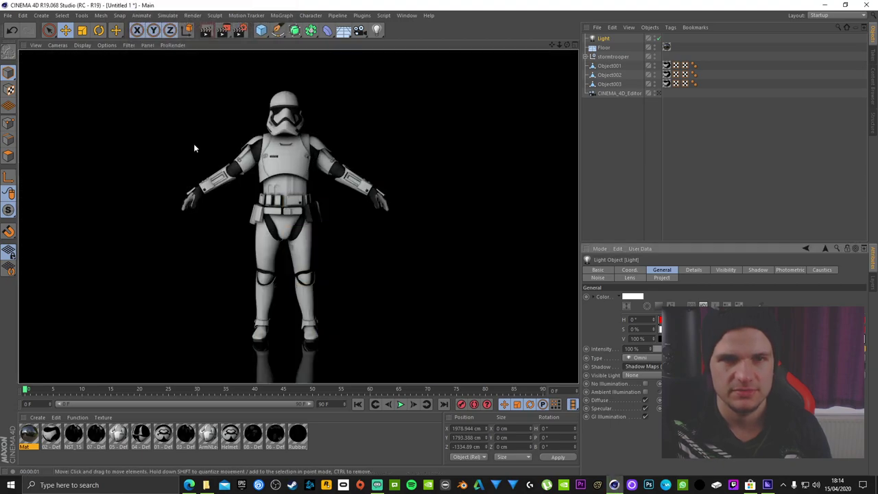
# - Duplicate the light and place the copy on the stormtrooper's opposite side, at about X 1897 cm, Y 1719 cm and Z 4470 cm
pyautogui.middleClick(300, 162)
pyautogui.scroll(-2, 175, 134)
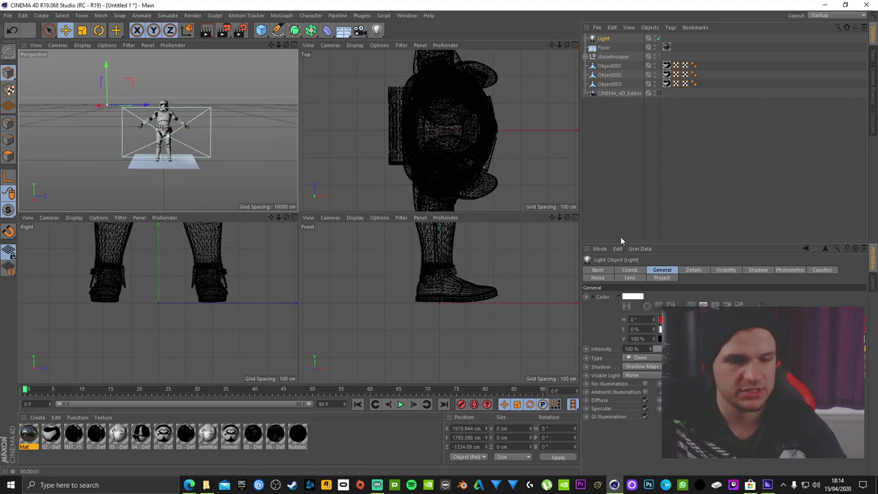
pyautogui.click(376, 31)
pyautogui.moveTo(249, 110); pyautogui.dragTo(288, 115)
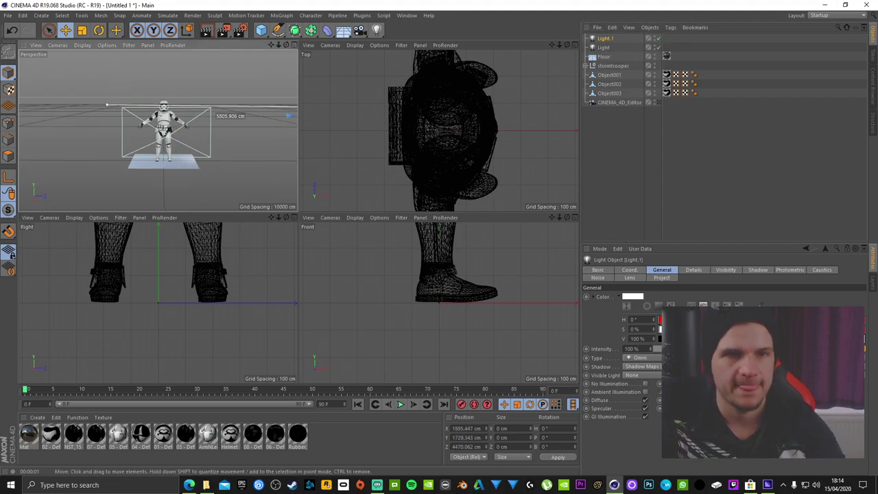
# - Tint the second light pink with 0° hue and 23% saturation, and the first light pale cyan with 175° hue and 11% saturation
pyautogui.moveTo(660, 329); pyautogui.dragTo(679, 330)
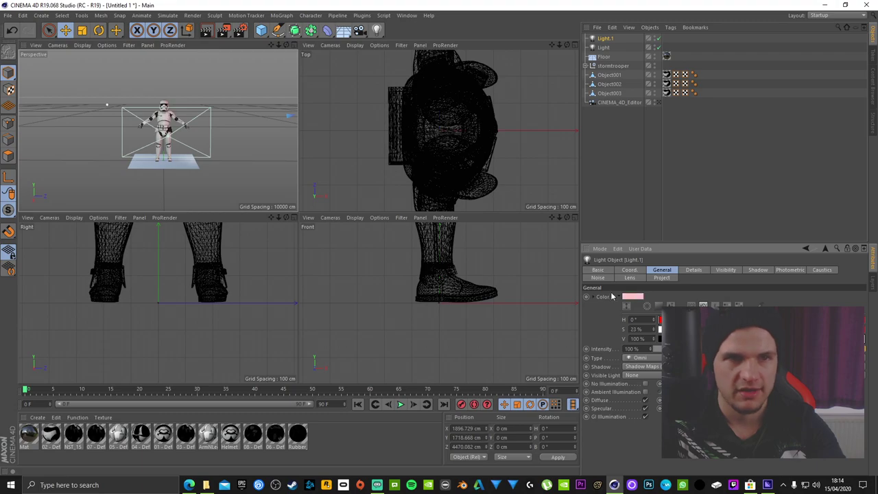
pyautogui.click(604, 48)
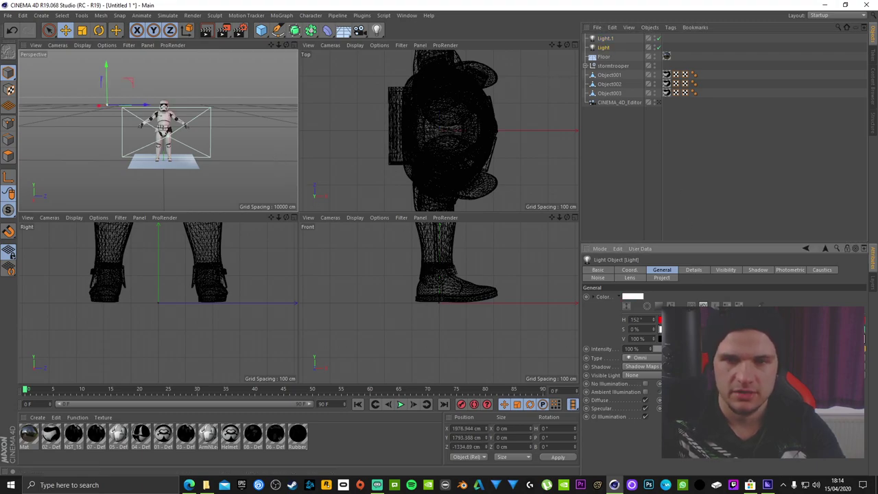
pyautogui.moveTo(660, 329); pyautogui.dragTo(671, 329)
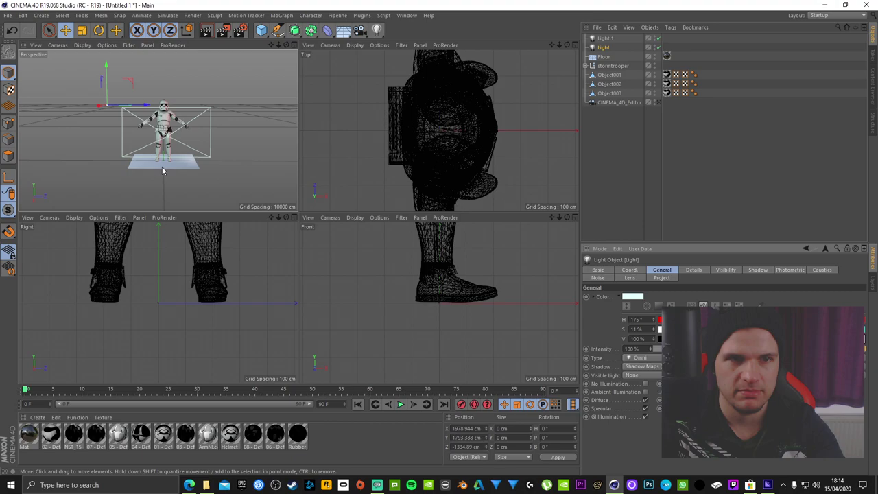
# - Render the perspective view of the stormtrooper from the front with both tinted lights, accepting the missing asset notice
pyautogui.press('F1')
pyautogui.scroll(5, 357, 211)
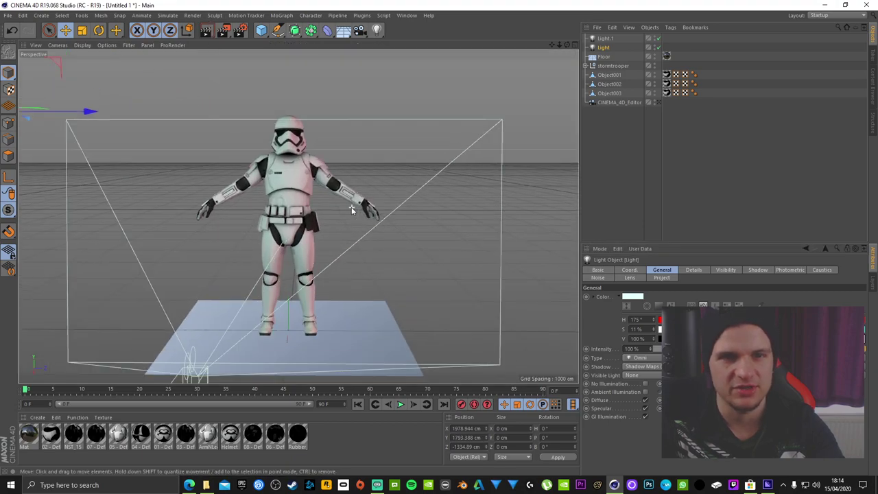
pyautogui.click(207, 31)
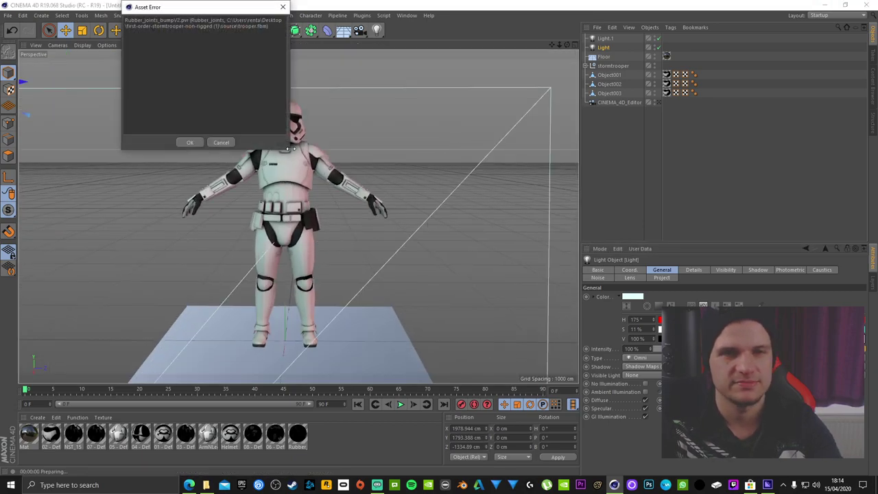
pyautogui.click(193, 142)
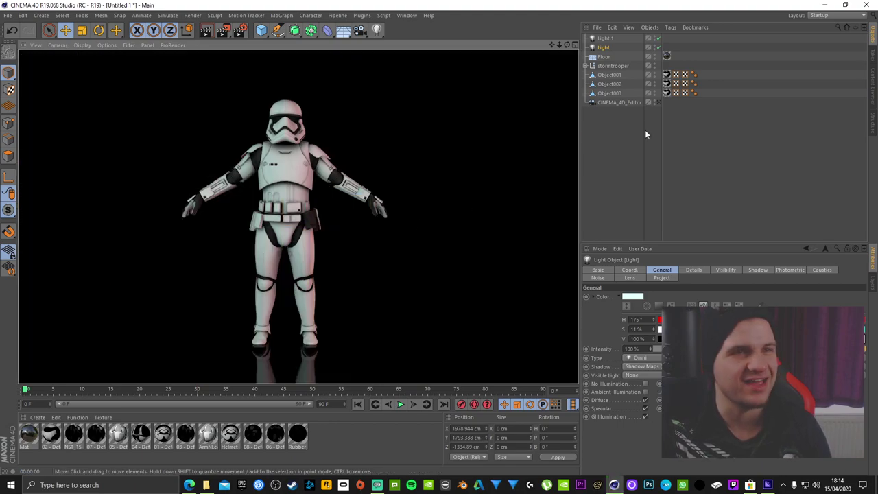
# - Render the stormtrooper again from an angled side view, accepting the missing asset notice
pyautogui.keyDown('alt'); pyautogui.moveTo(412, 206); pyautogui.dragTo(261, 185); pyautogui.keyUp('alt')
pyautogui.click(203, 33)
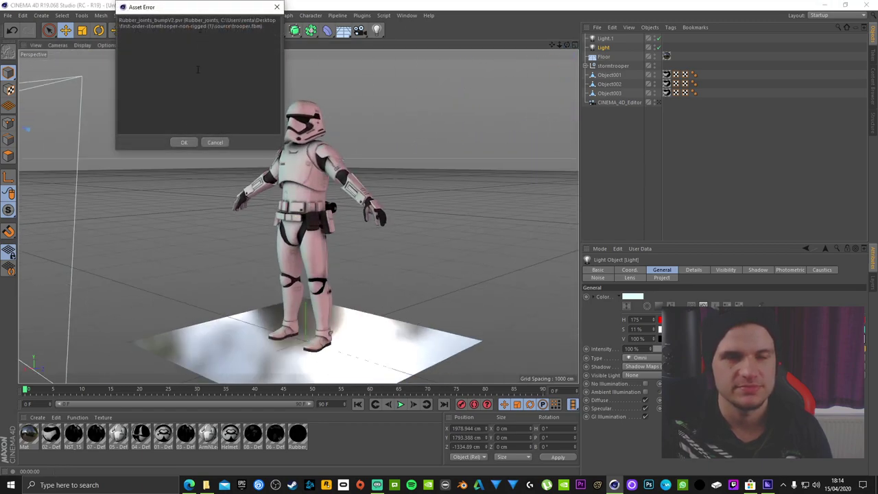
pyautogui.click(186, 142)
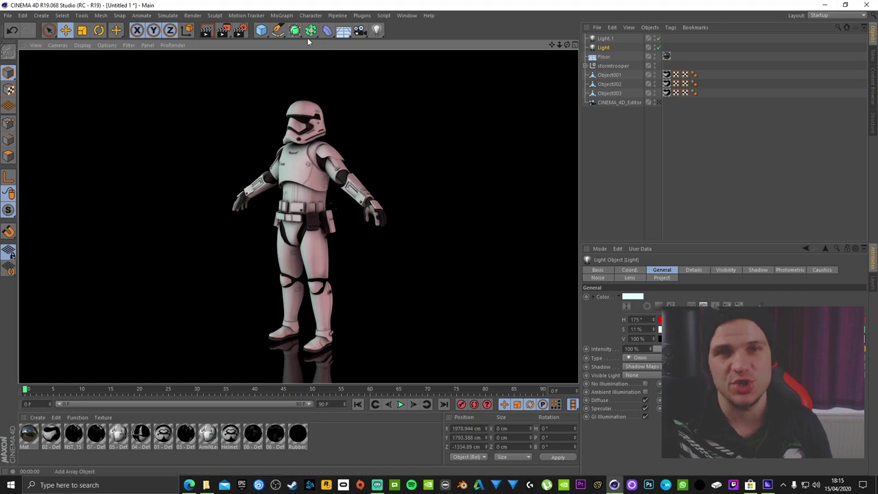
pyautogui.moveTo(568, 44); pyautogui.dragTo(551, 48)
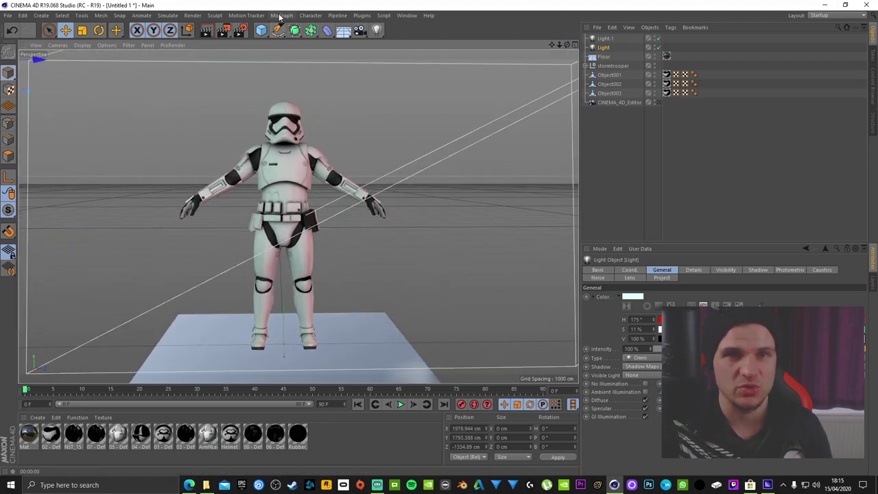
pyautogui.click(312, 17)
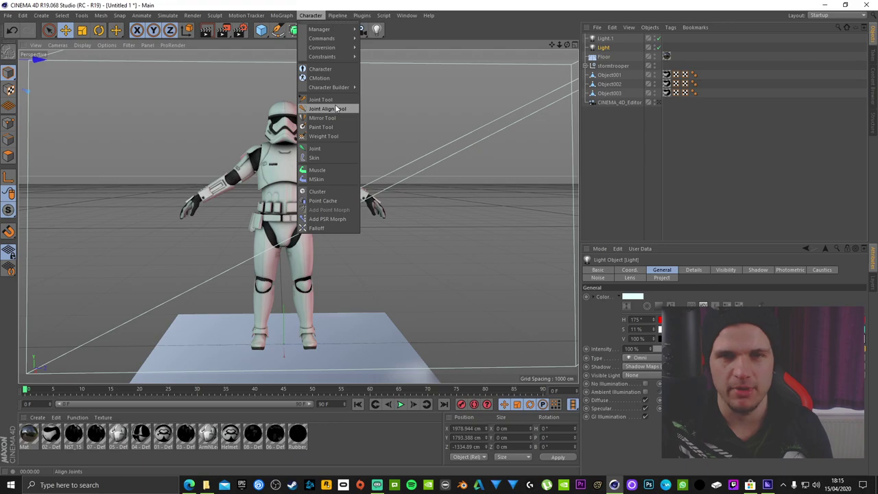
pyautogui.click(401, 40)
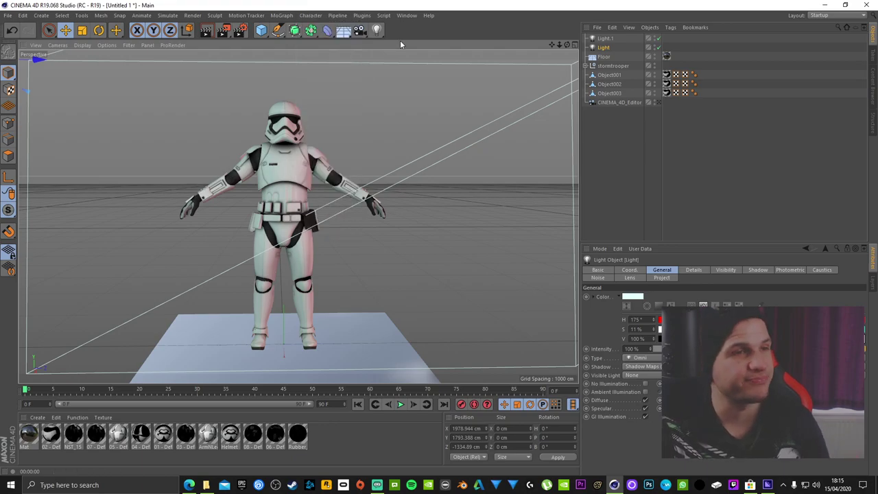